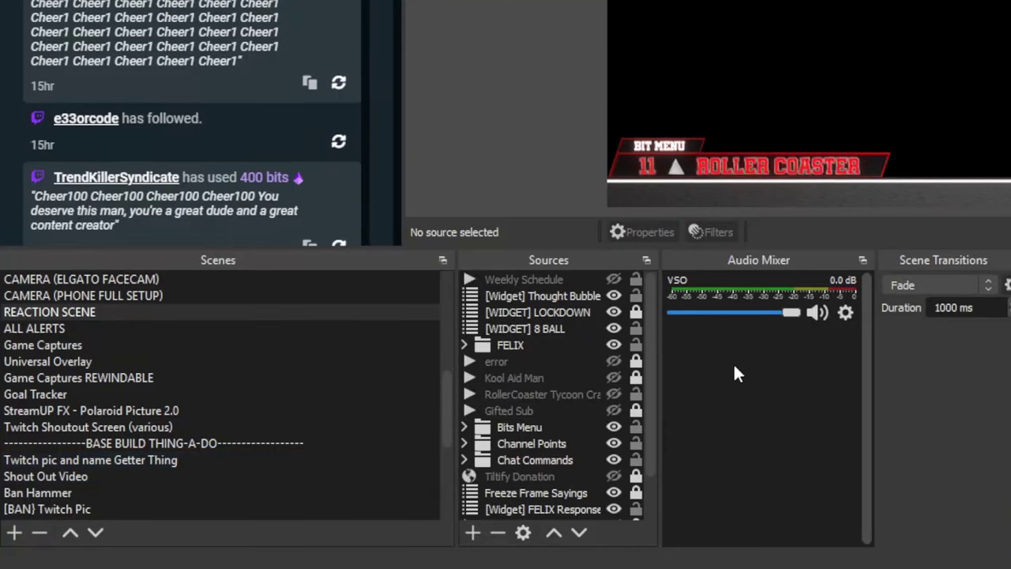
Unhide the Kool Aid Man source in the Sources list so it appears in the mixer
left_click(613, 378)
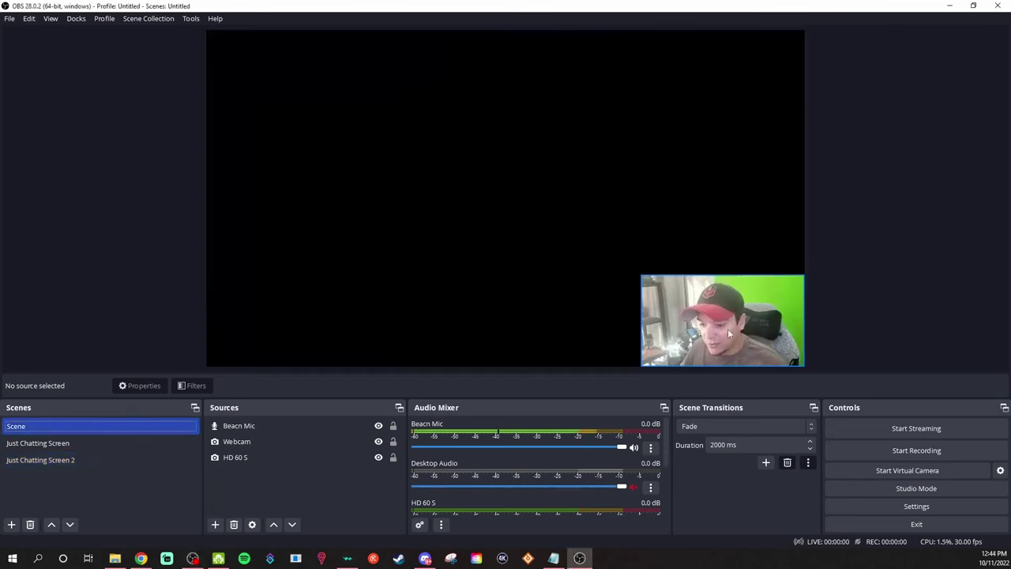
Move the webcam to the canvas centre and enlarge it from its corner handle
left_click_drag(727, 329, 419, 150)
left_click_drag(488, 192, 689, 302)
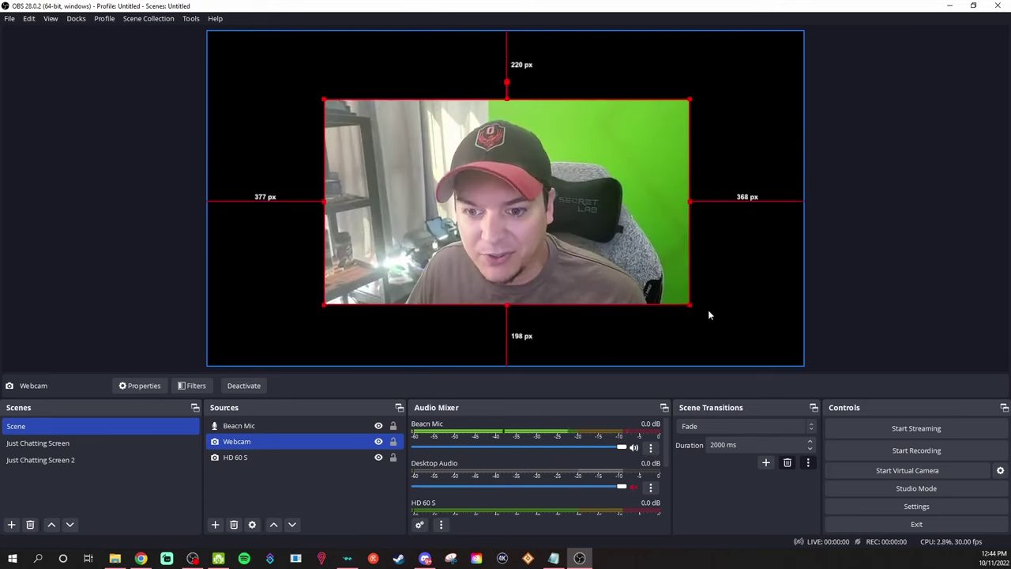
left_click(319, 491)
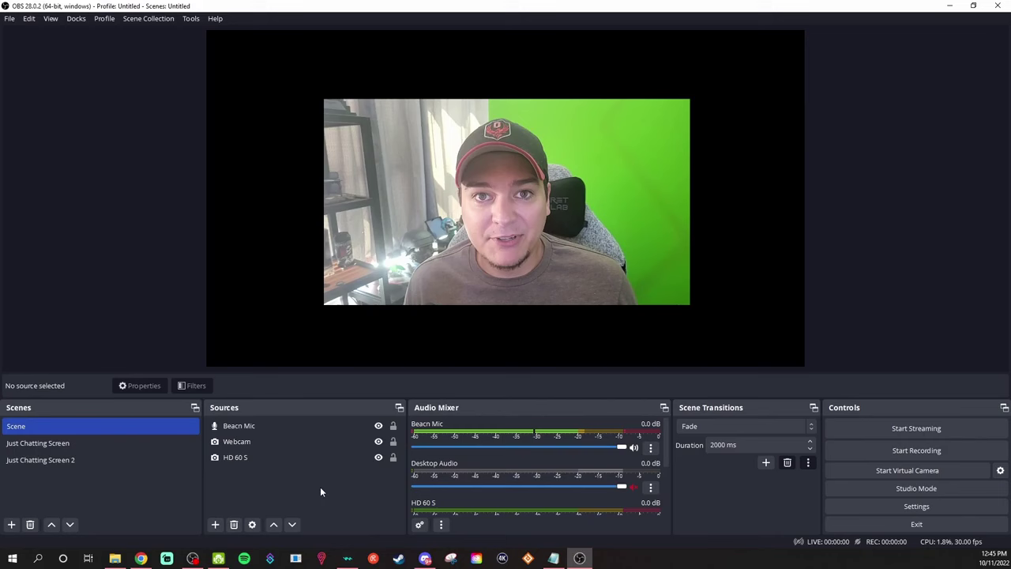
Add a 'Background' image source from YouTube Stream Good.png, layered below Webcam
left_click(215, 524)
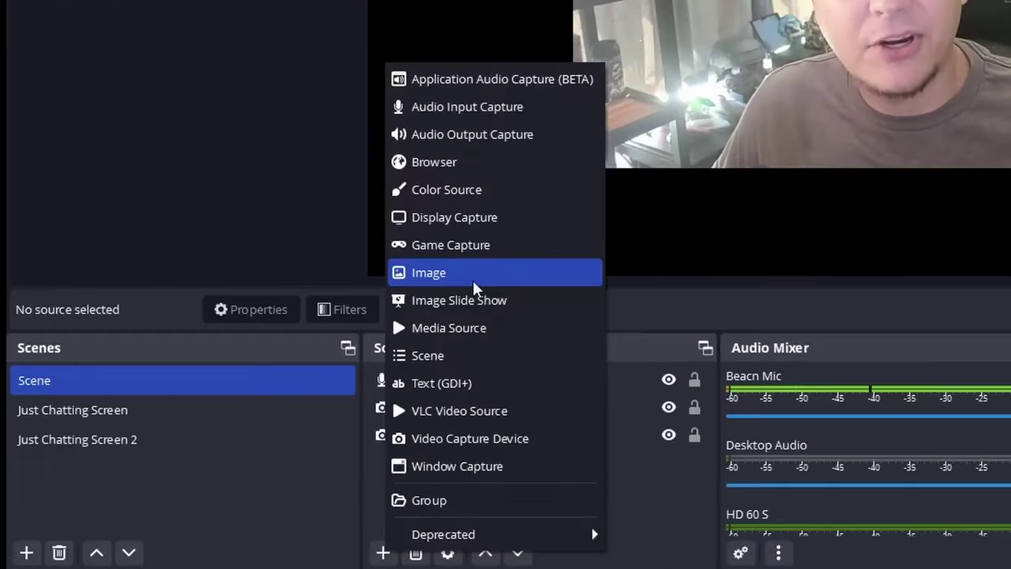
left_click(266, 366)
type("Background")
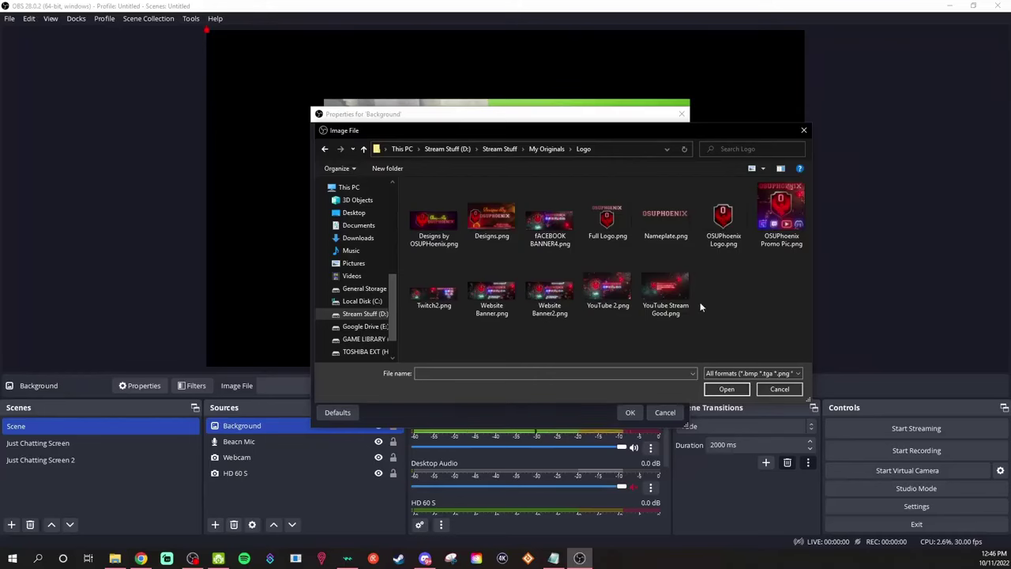
left_click(672, 293)
double_click(672, 293)
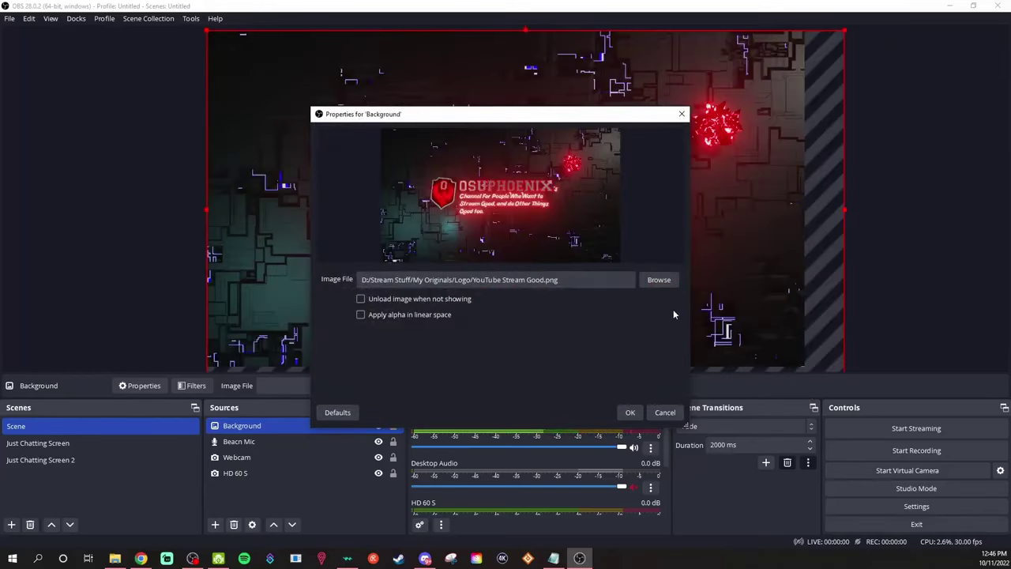
left_click(629, 411)
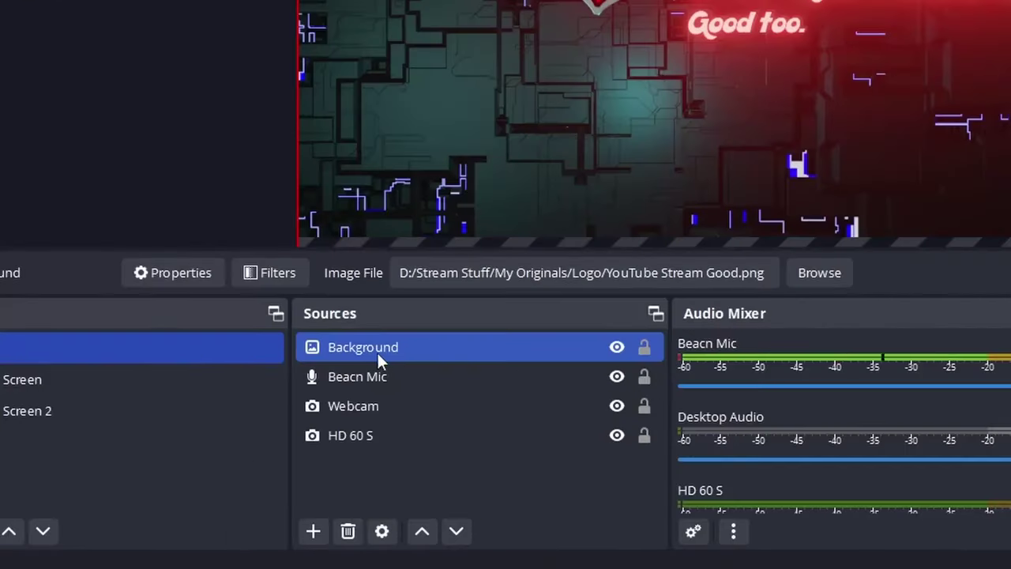
left_click_drag(370, 345, 388, 417)
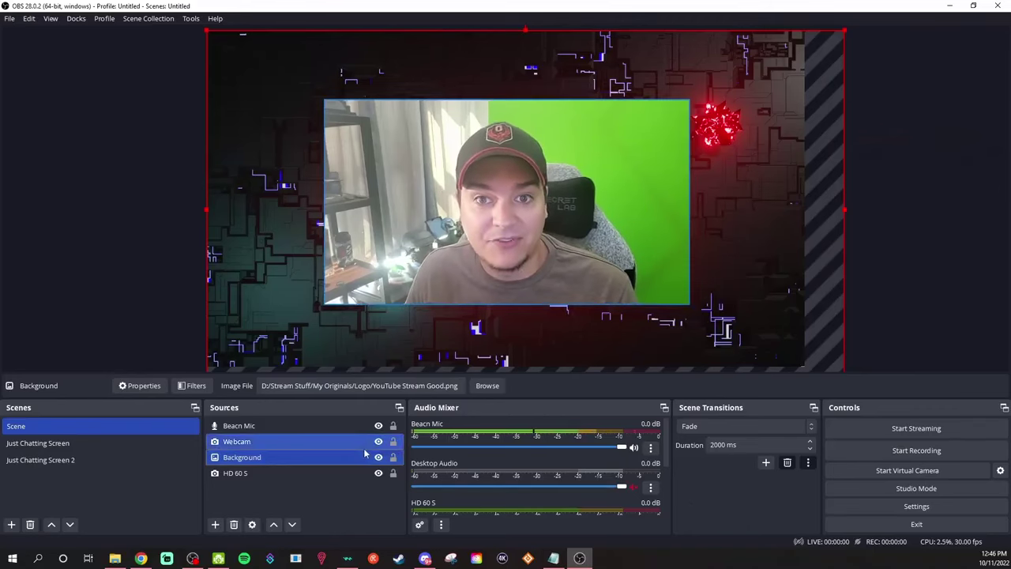
left_click(343, 492)
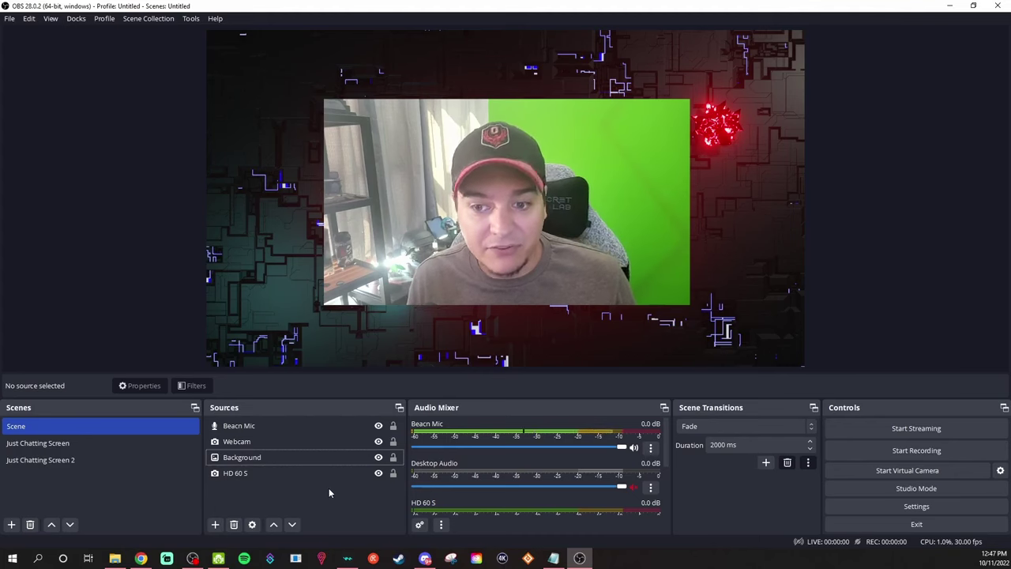
Add a looping 'Camera Frame' media source using 16-9 Camera Border0001-0360.webm, fitted over the webcam
left_click(214, 524)
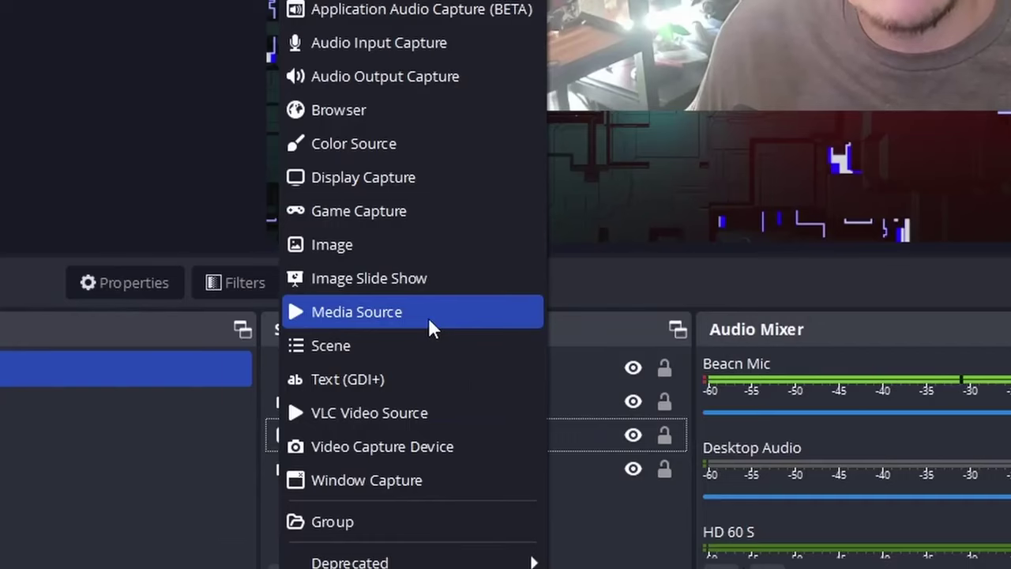
left_click(428, 317)
type("Cam")
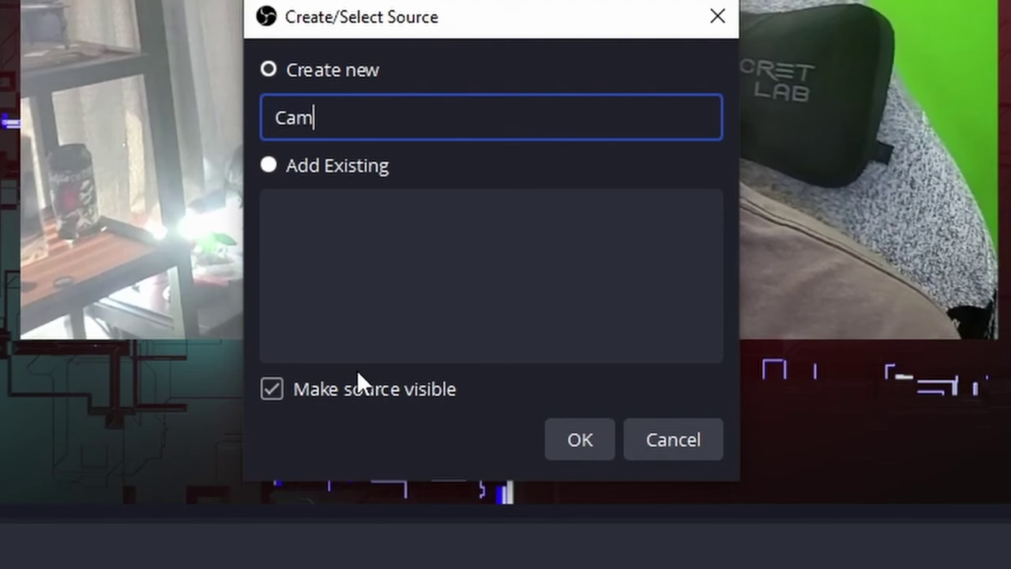
type("era Frame")
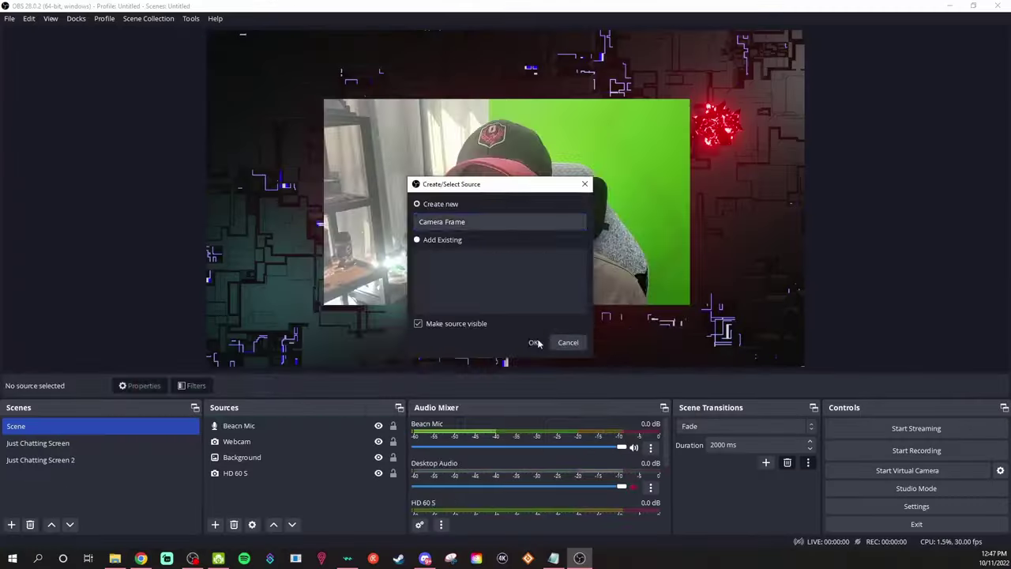
left_click(535, 342)
left_click(652, 293)
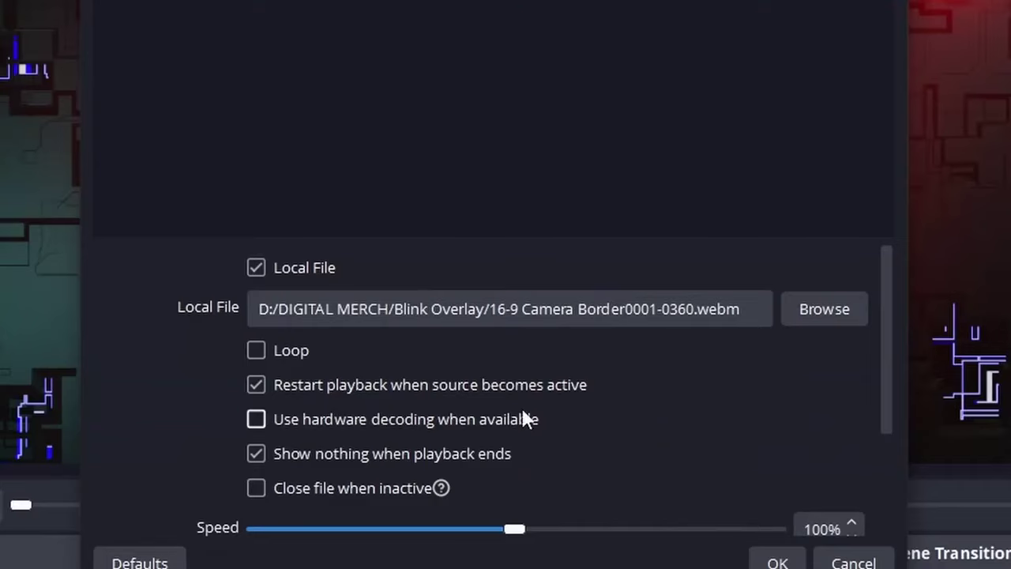
left_click(264, 350)
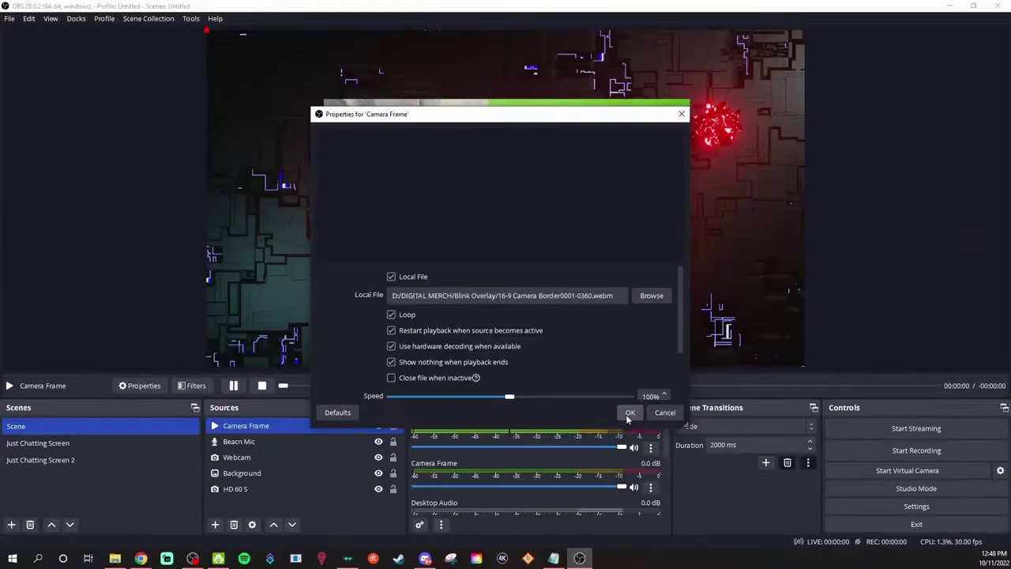
left_click(627, 413)
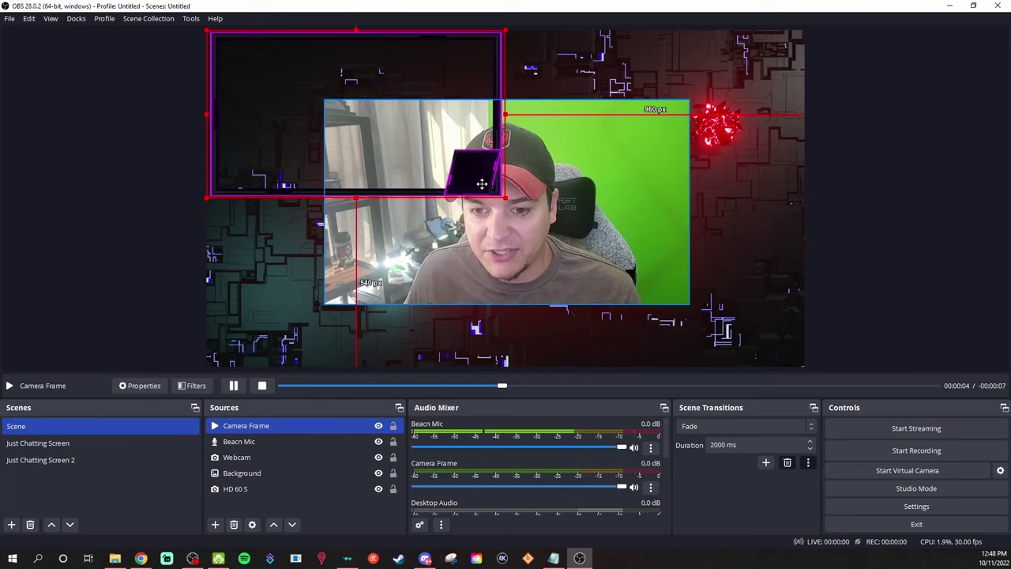
left_click_drag(480, 184, 662, 298)
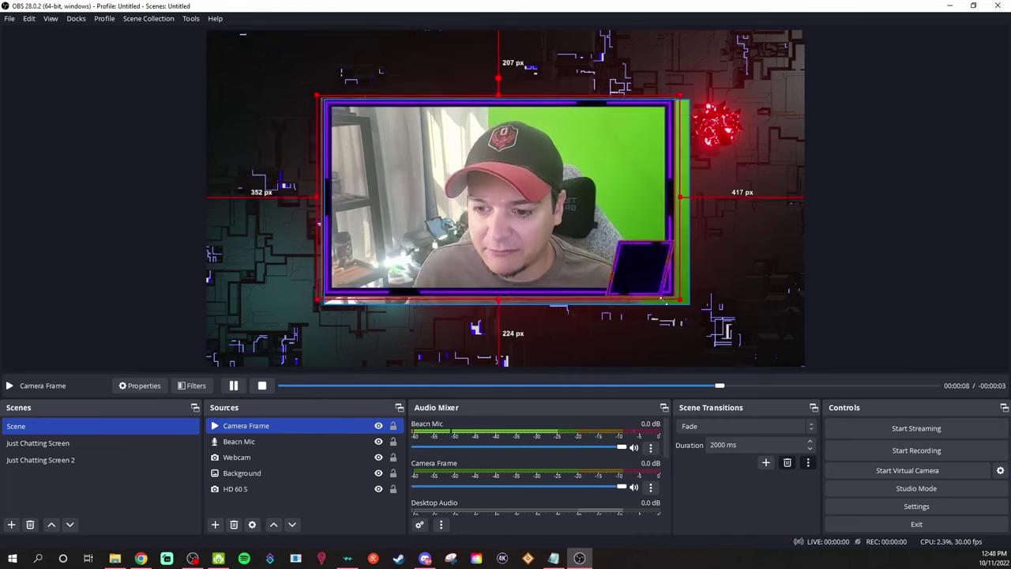
left_click(899, 307)
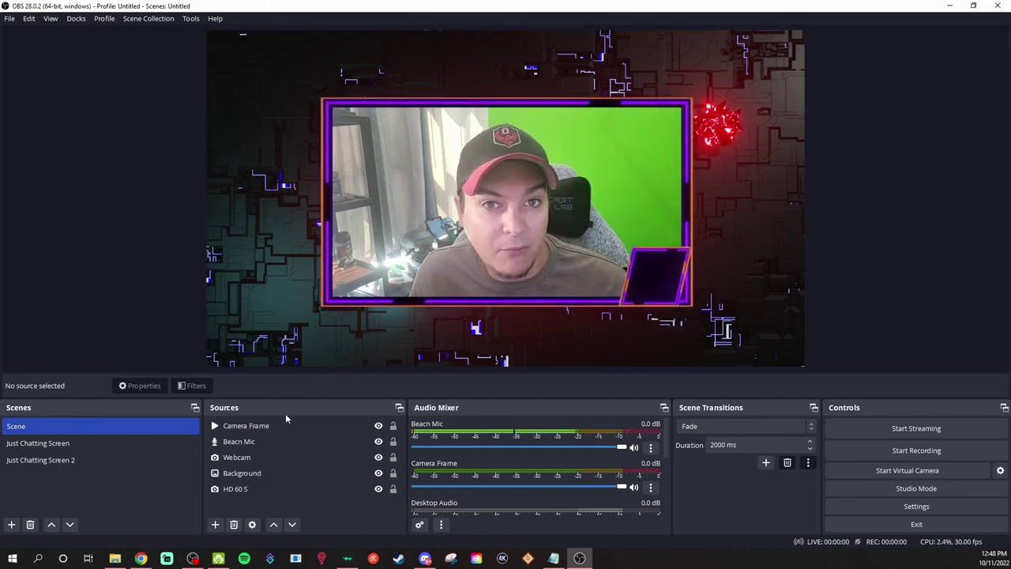
Crop the webcam's left and right edges so it fits inside the camera frame
left_click(230, 425)
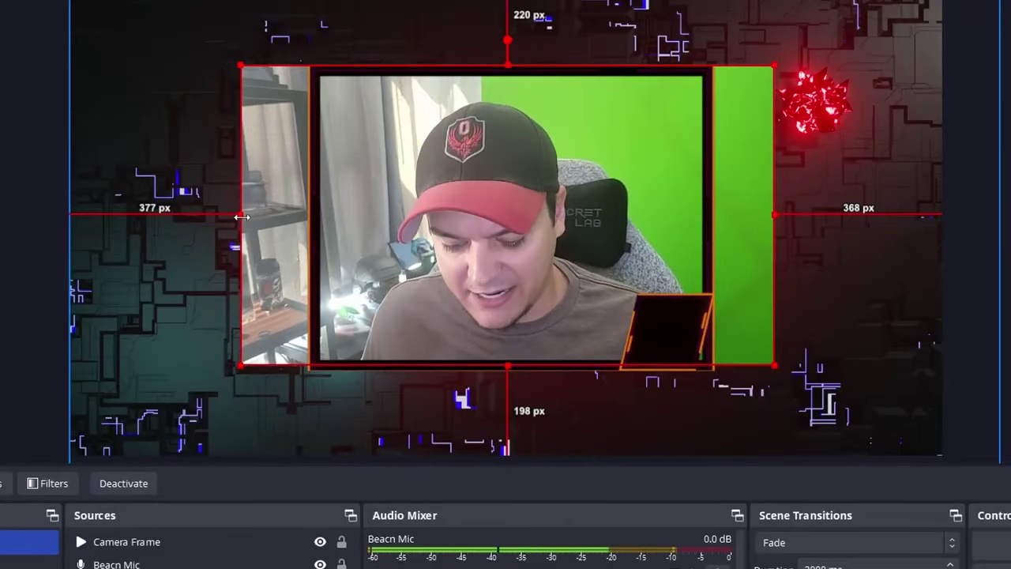
left_click_drag(241, 215, 313, 215)
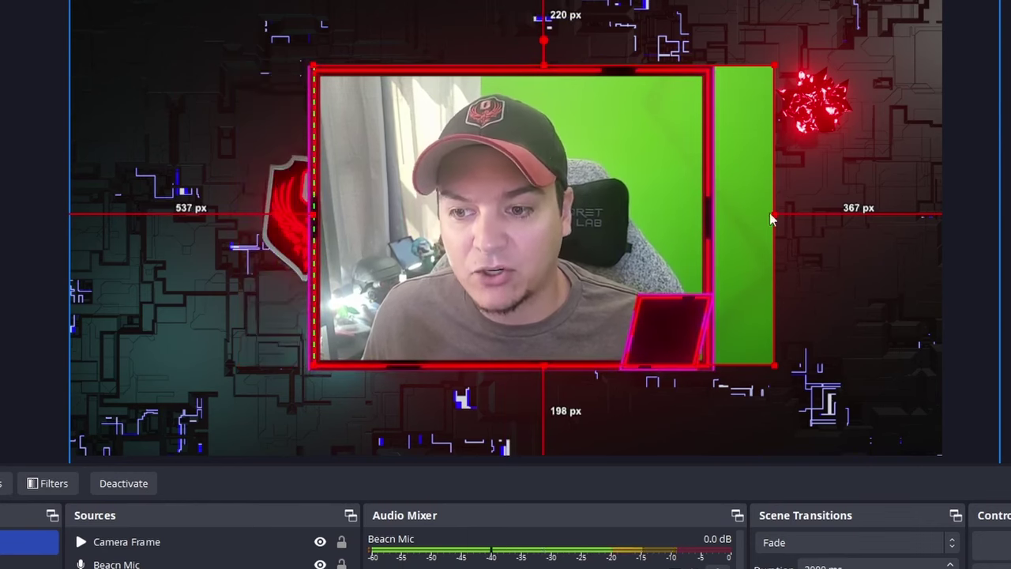
left_click_drag(775, 213, 713, 214)
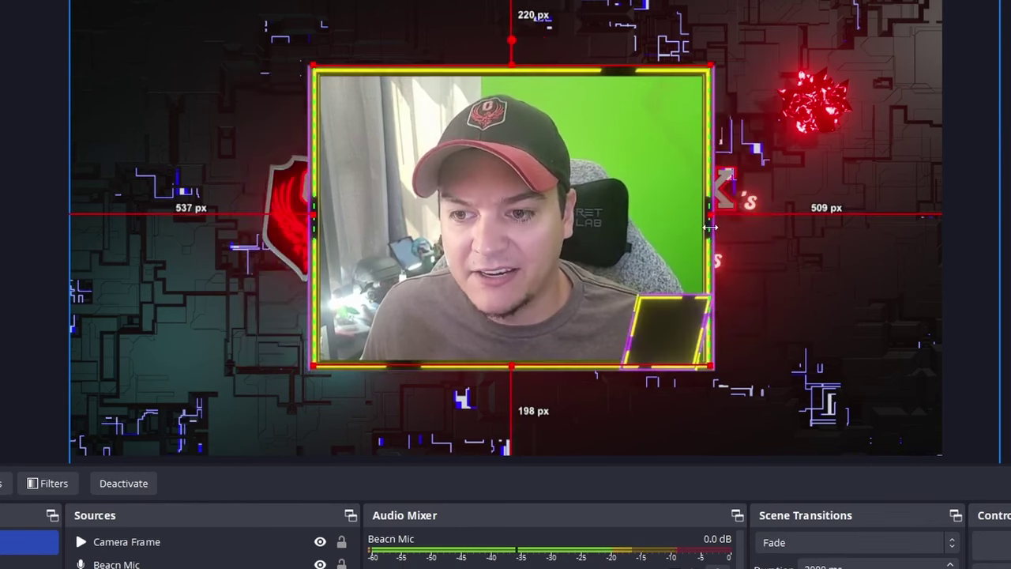
left_click(987, 217)
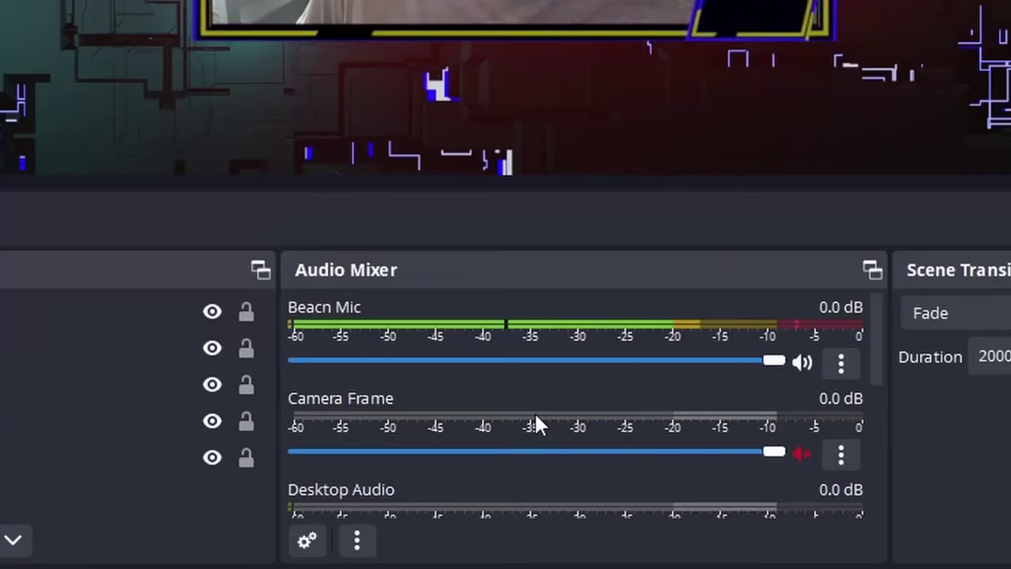
Hide the Camera Frame strip from the audio mixer
right_click(519, 473)
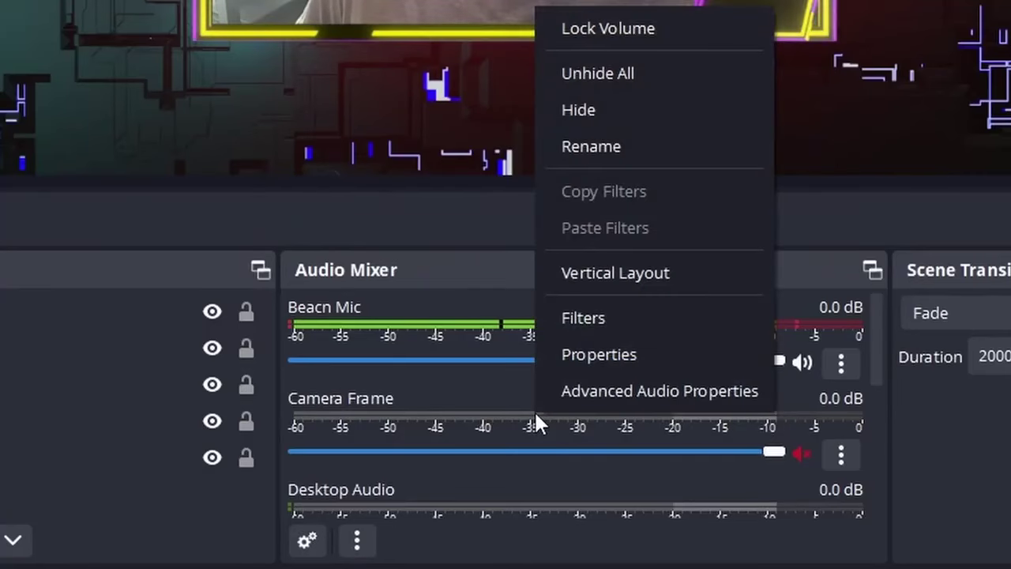
left_click(612, 113)
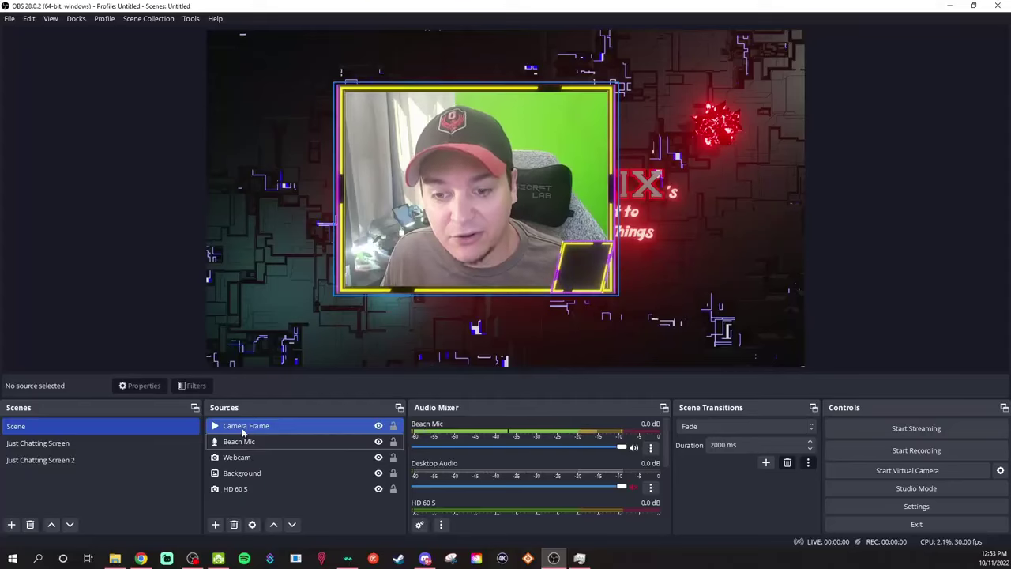
Group the selected webcam and frame sources into a group named Camera
right_click(242, 430)
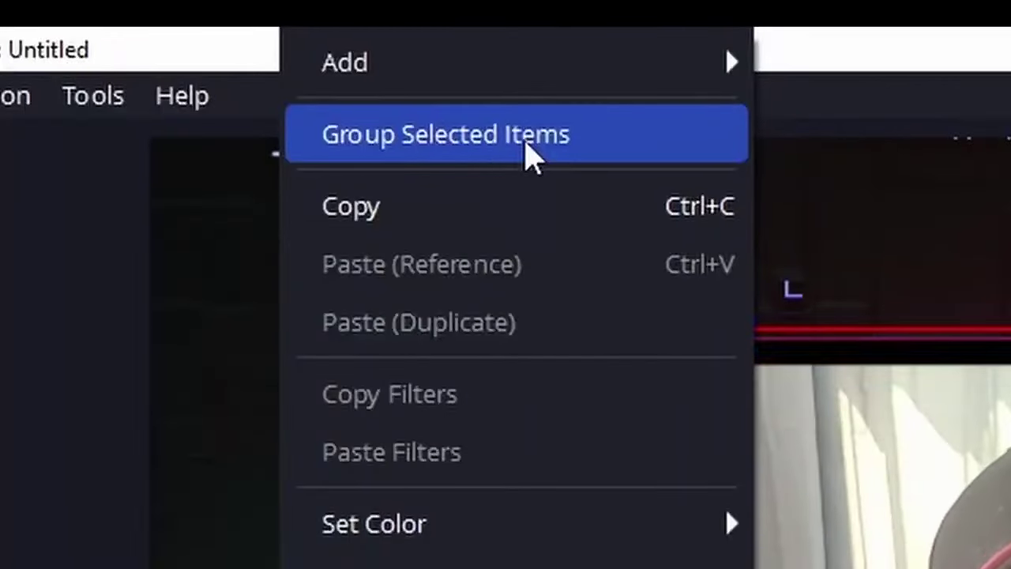
left_click(531, 154)
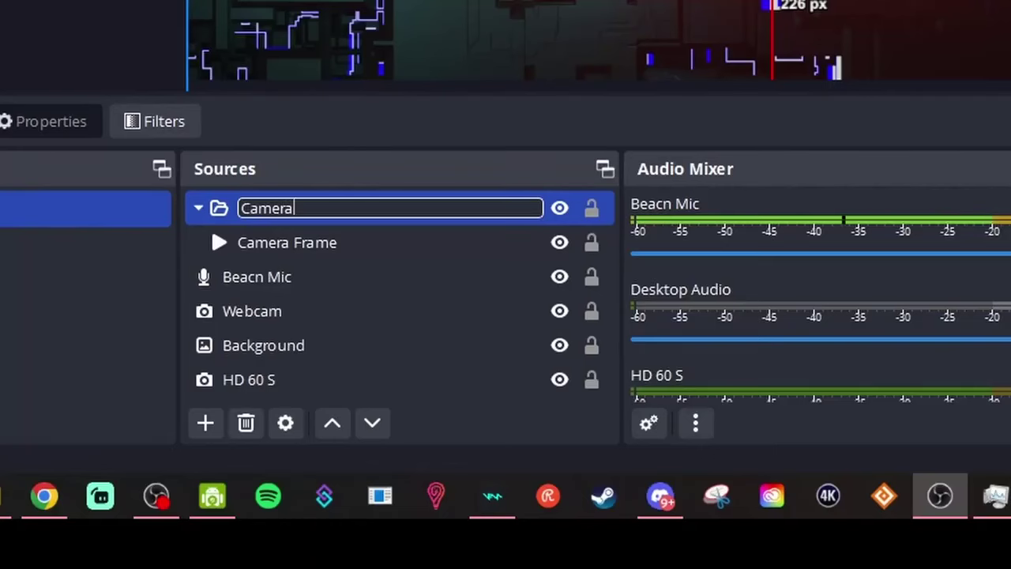
type("Camera")
key("Return")
Move Webcam into the Camera group, stacked below Camera Frame
left_click(260, 473)
mouse_move(260, 473)
left_mouse_down()
mouse_move(275, 427)
mouse_move(253, 456)
left_mouse_up()
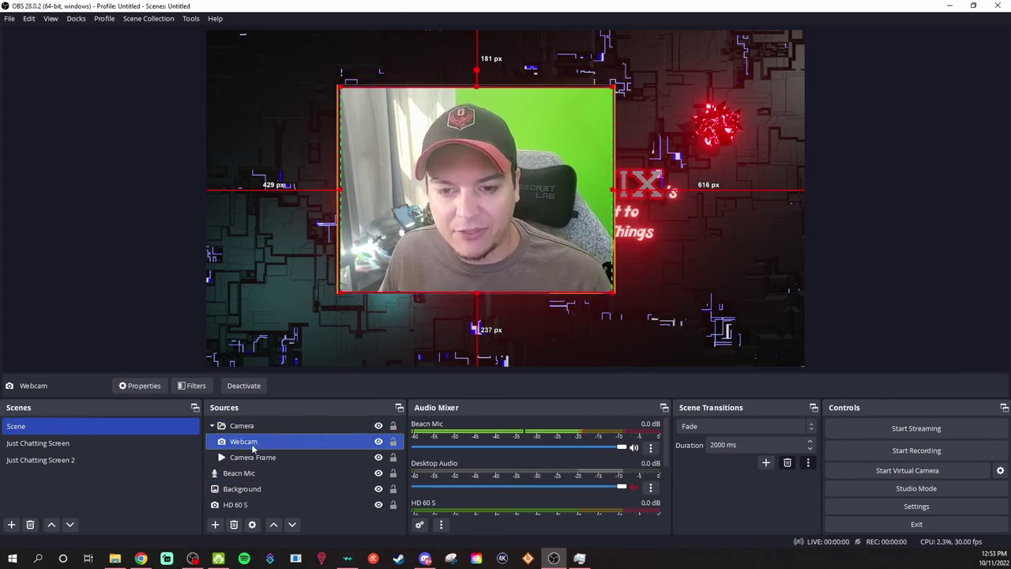
left_click(254, 457, "ctrl")
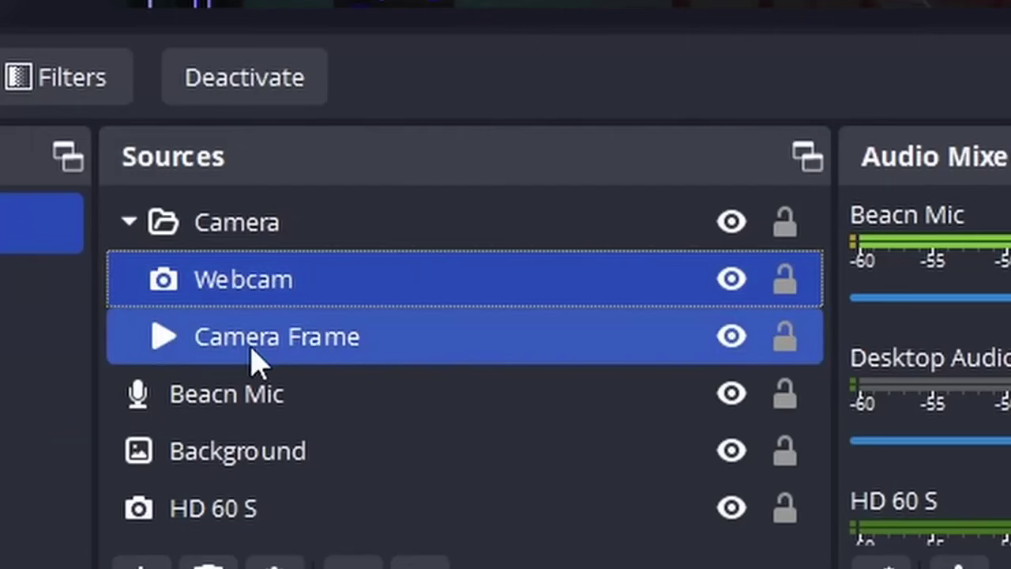
left_click_drag(266, 301, 355, 344)
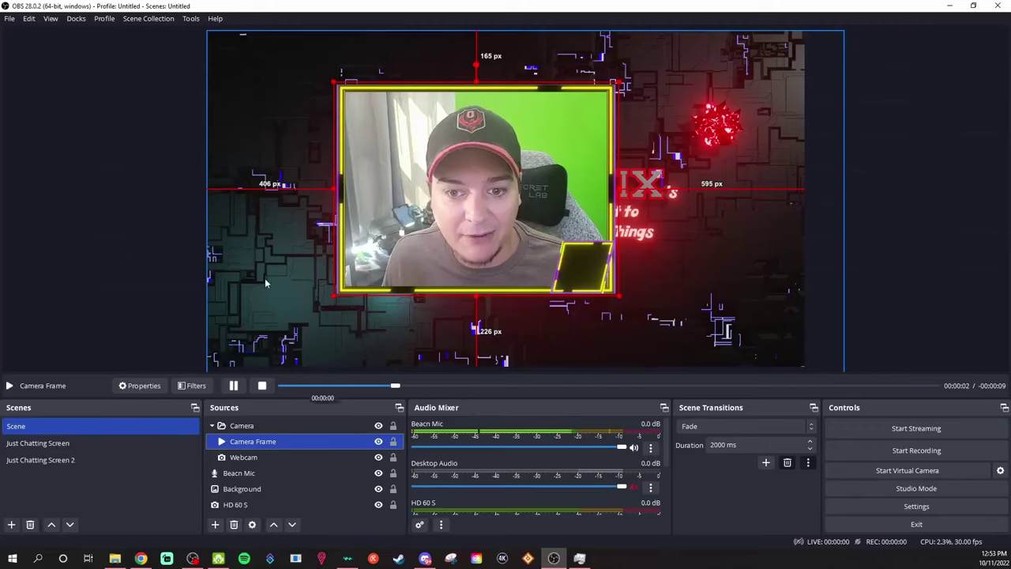
left_click(448, 139)
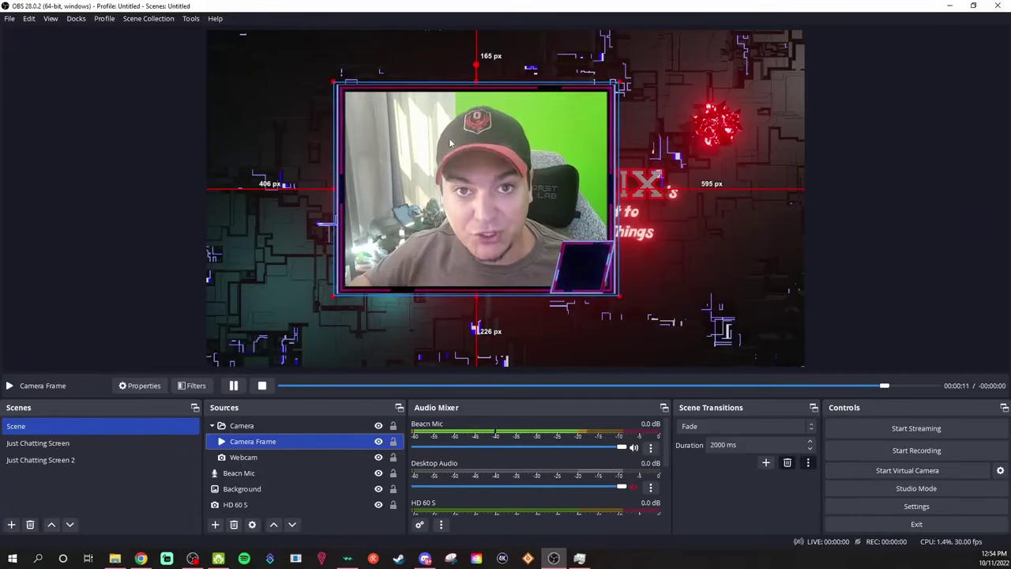
Collapse the Camera group and resize it so the framed webcam sits larger and centred
left_click(211, 425)
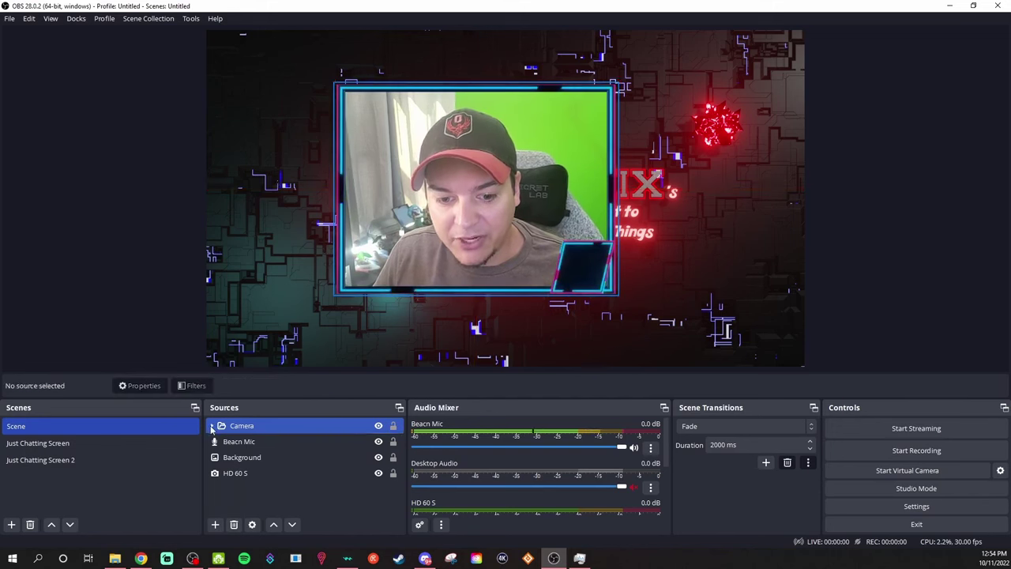
left_click(244, 427)
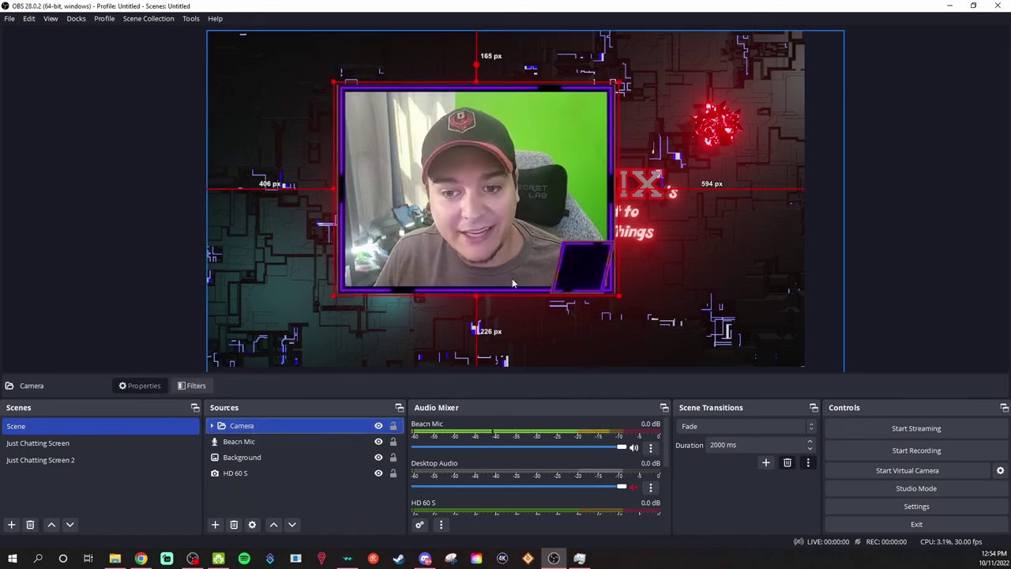
mouse_move(618, 296)
left_mouse_down()
mouse_move(496, 215)
mouse_move(619, 313)
left_mouse_up()
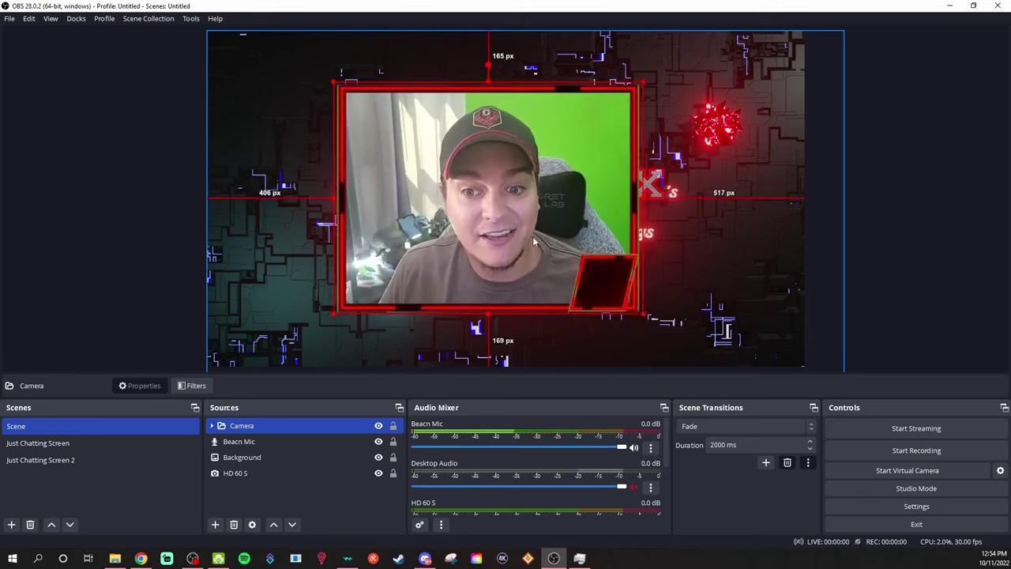
left_click_drag(525, 241, 352, 327)
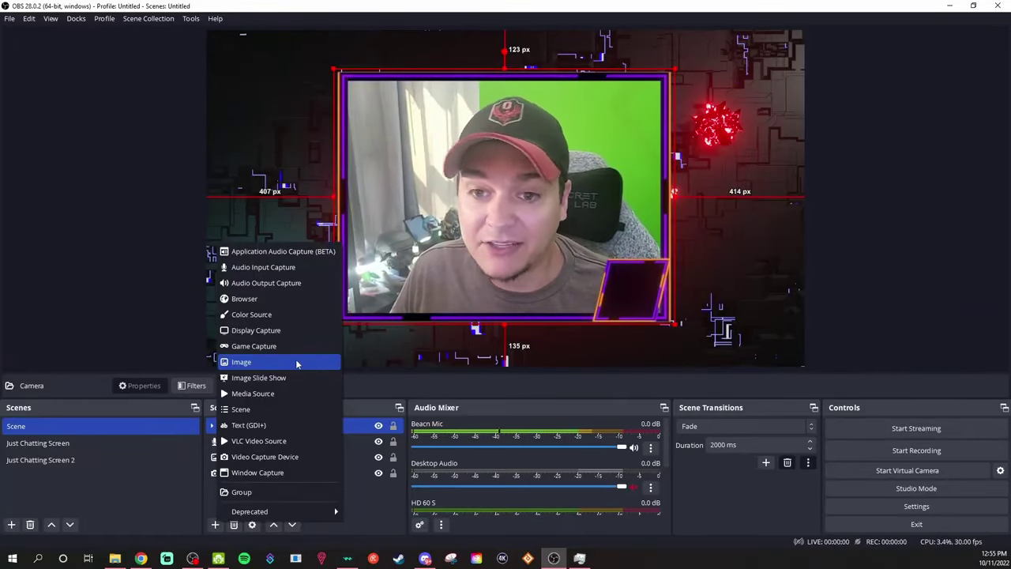
Add a 'Logo' image source from Textured Logo.png, placed small at the frame's bottom-right corner
left_click(296, 361)
type("Logo")
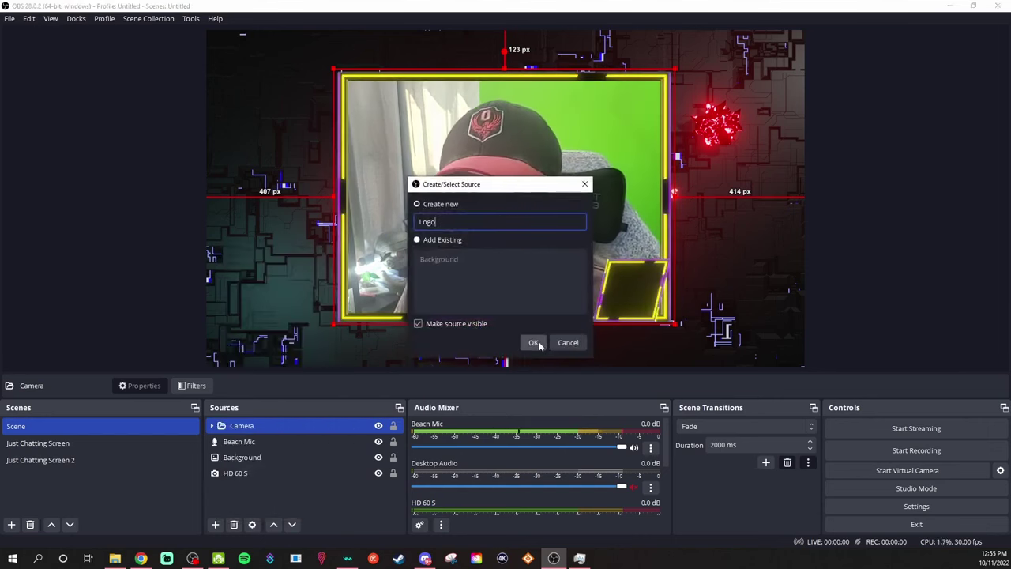
left_click(530, 341)
left_click(660, 351)
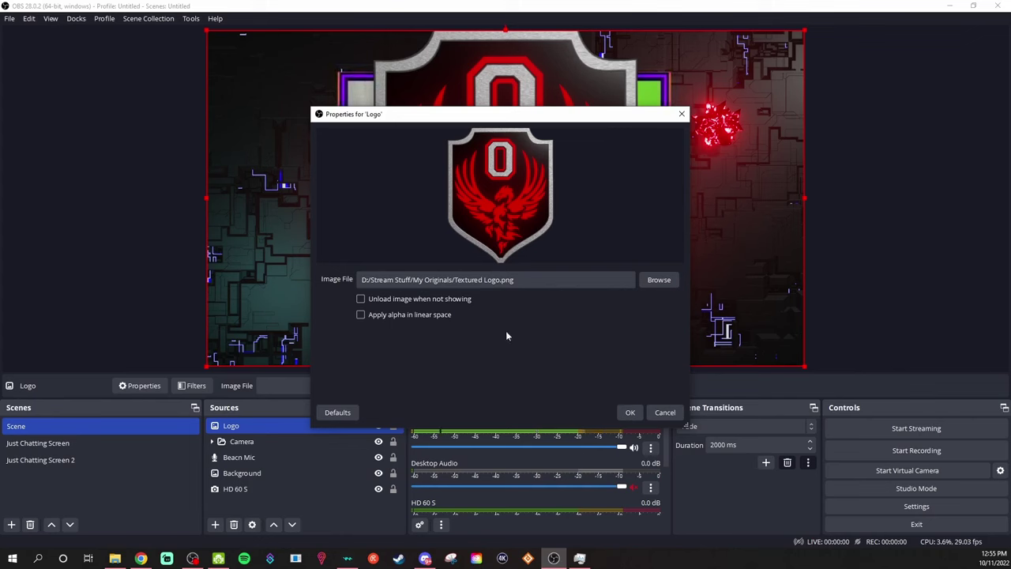
left_click(630, 412)
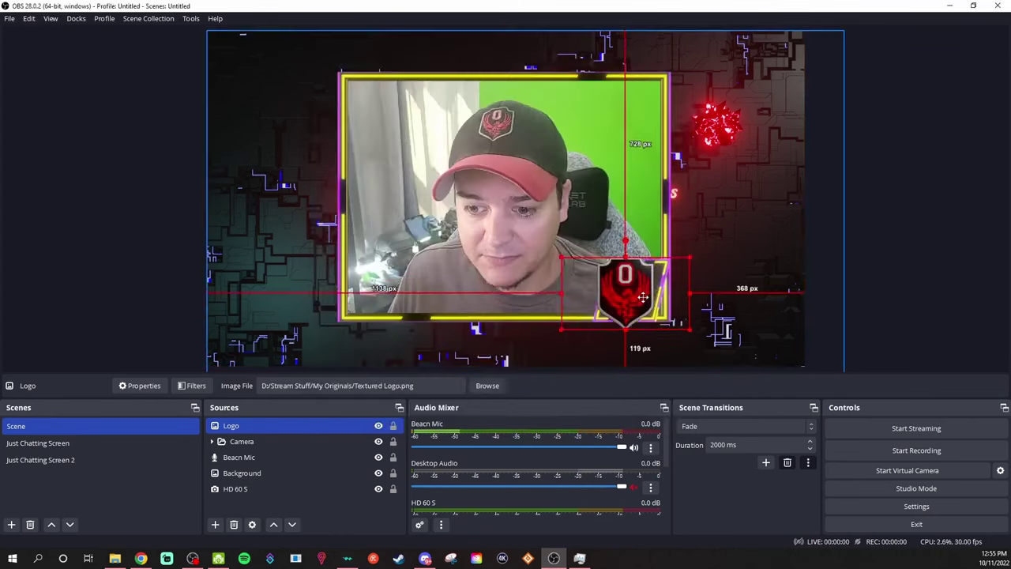
left_click_drag(656, 299, 648, 301)
Put Logo inside the Camera group, then shrink the group and shift it left of the title text
left_click(915, 301)
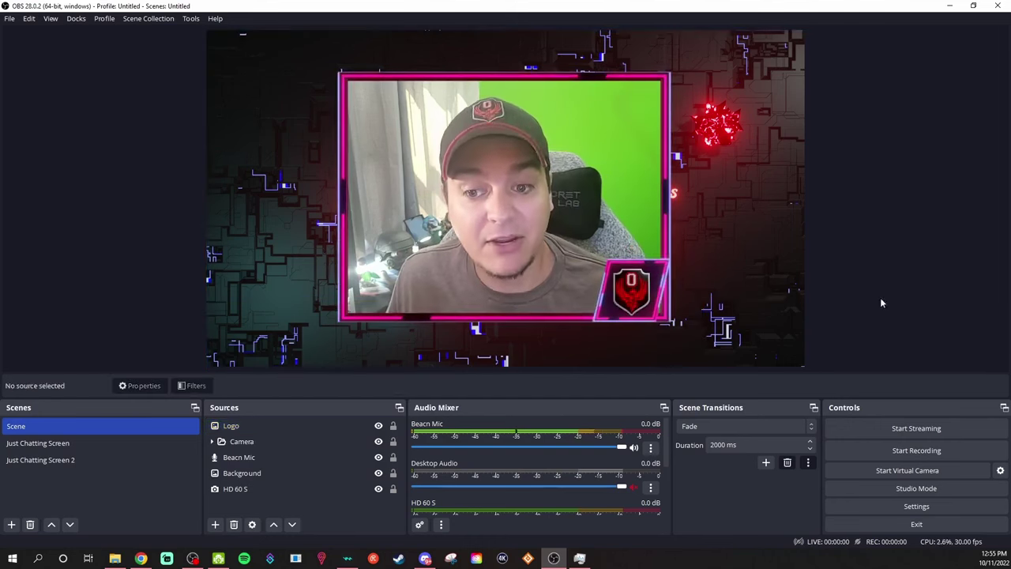
left_click_drag(231, 427, 235, 434)
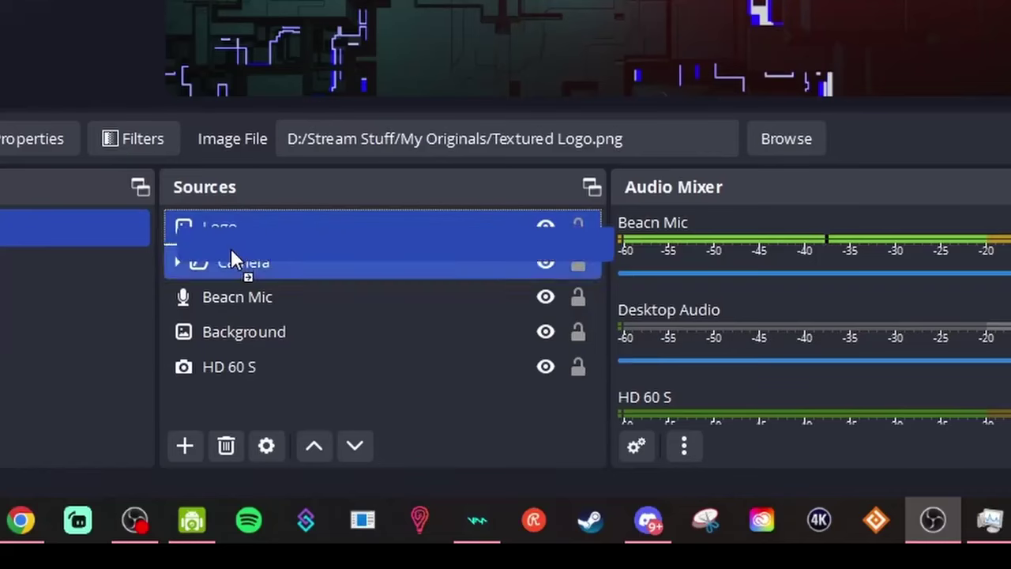
left_click_drag(243, 266, 242, 262)
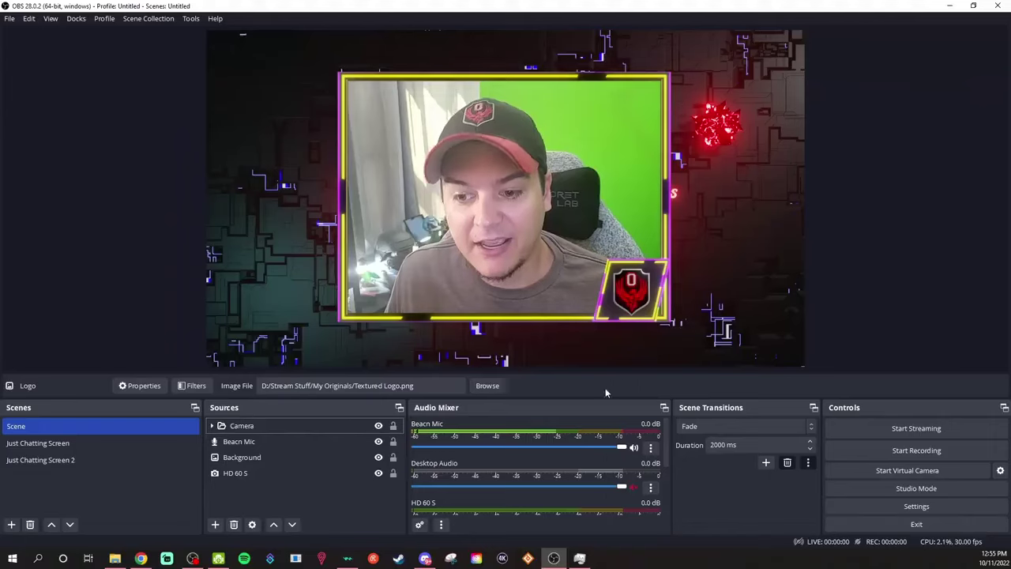
left_click_drag(584, 274, 556, 269)
left_click_drag(647, 319, 614, 305)
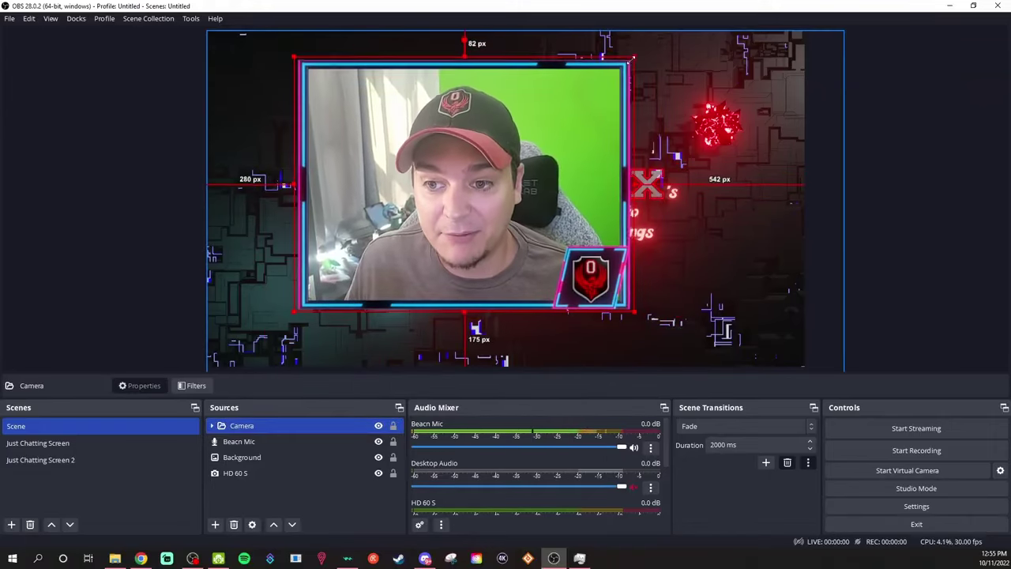
left_click_drag(614, 63, 565, 110)
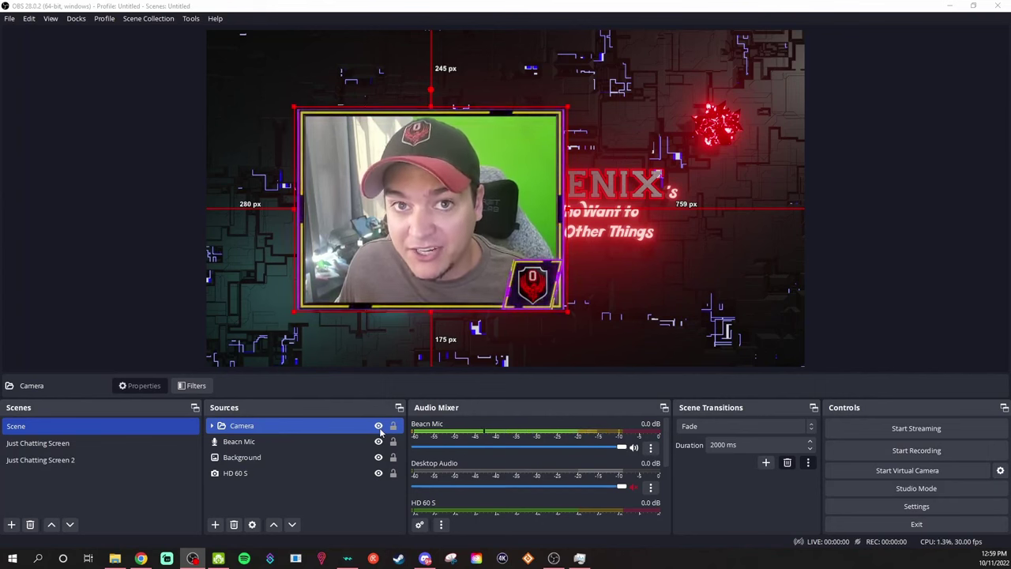
Hide the Camera group in the main scene and begin adding a new scene
left_click(378, 426)
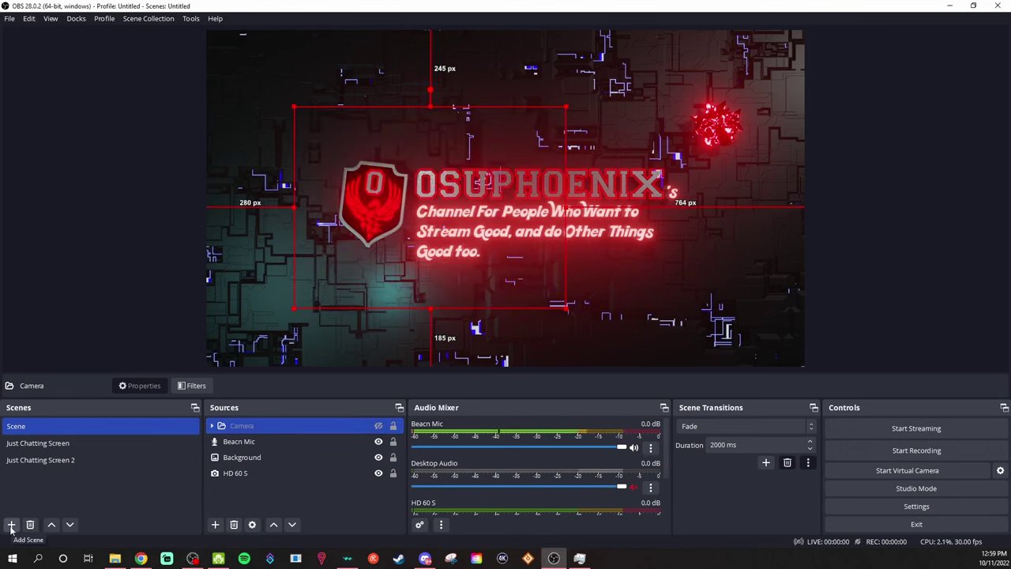
left_click(11, 525)
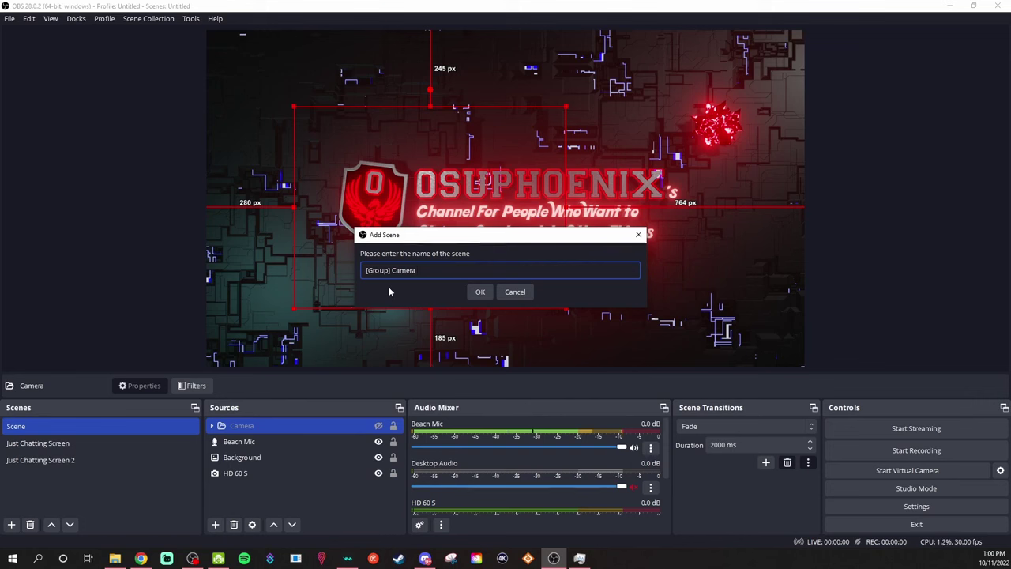
Create the [Group] Camera scene and add the existing Webcam video capture source to it
key("Return")
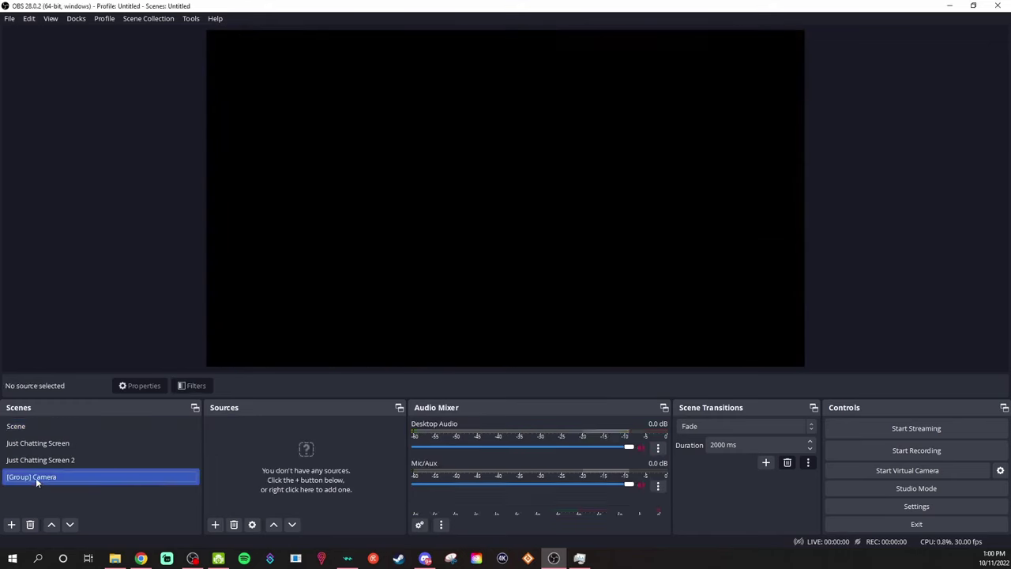
left_click(215, 524)
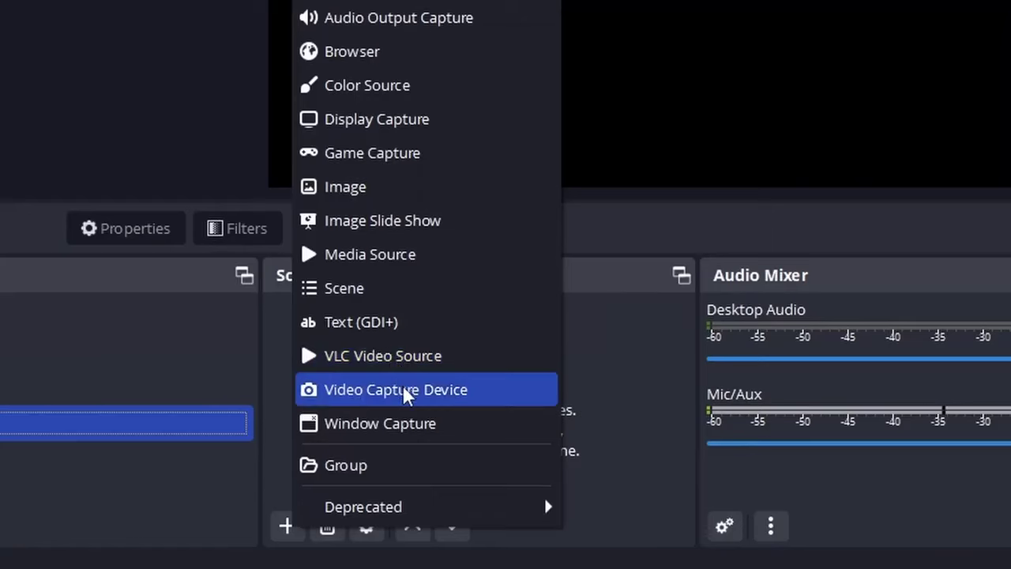
left_click(405, 390)
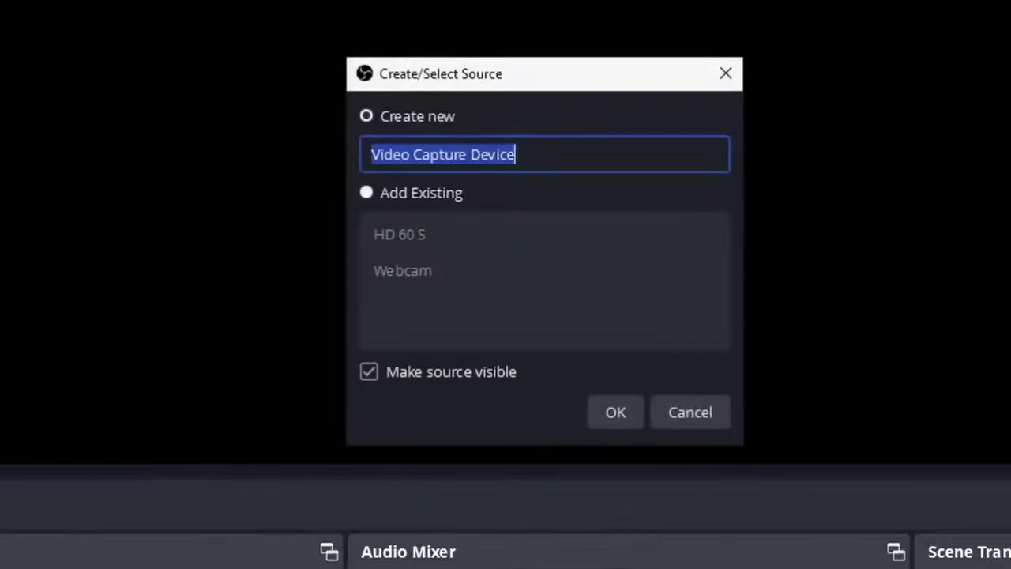
left_click(380, 194)
left_click(387, 237)
left_click(402, 270)
left_click(615, 412)
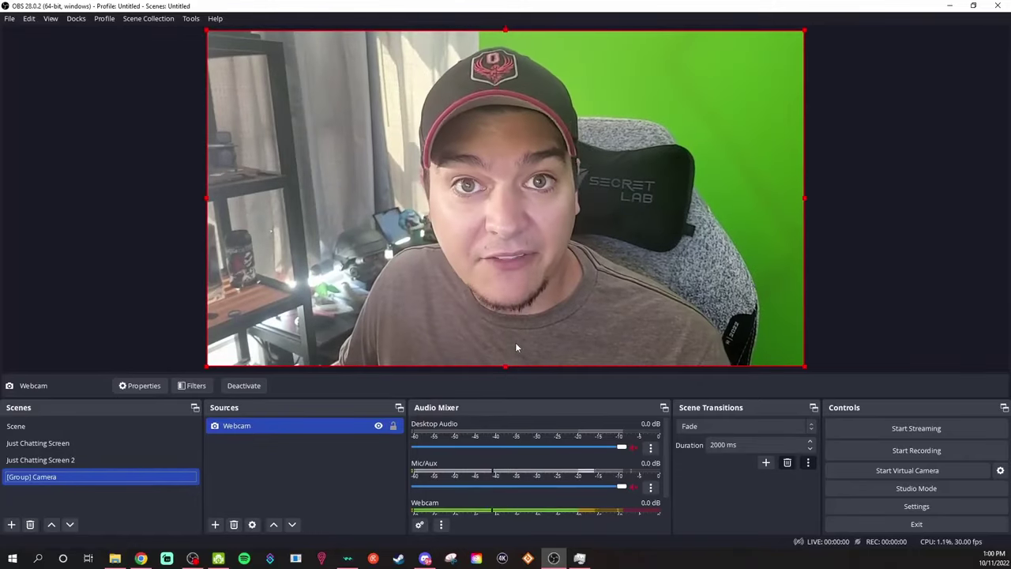
Shrink the webcam slightly and shift it right and down in the canvas
left_click_drag(804, 365, 717, 317)
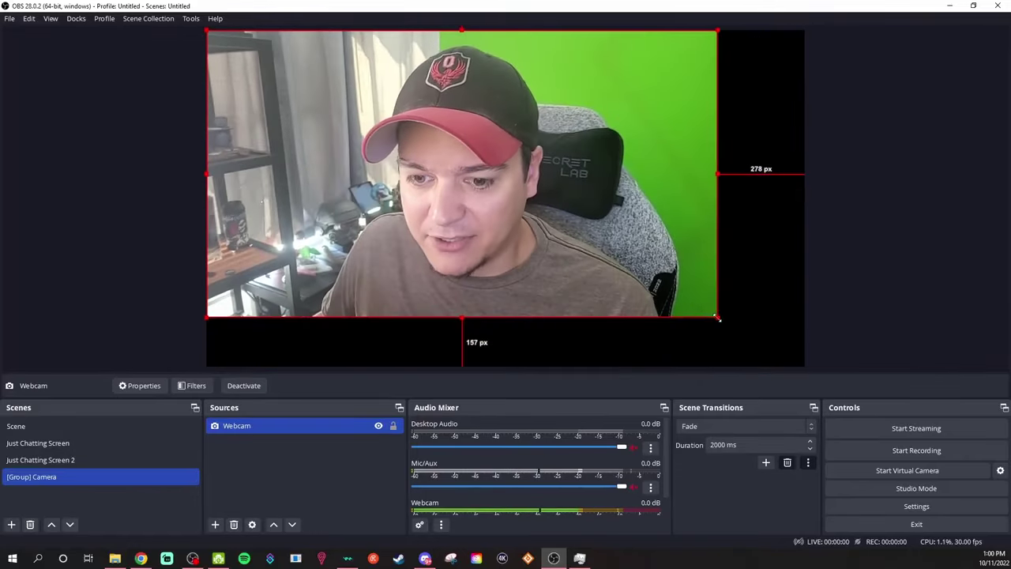
left_click_drag(484, 225, 520, 240)
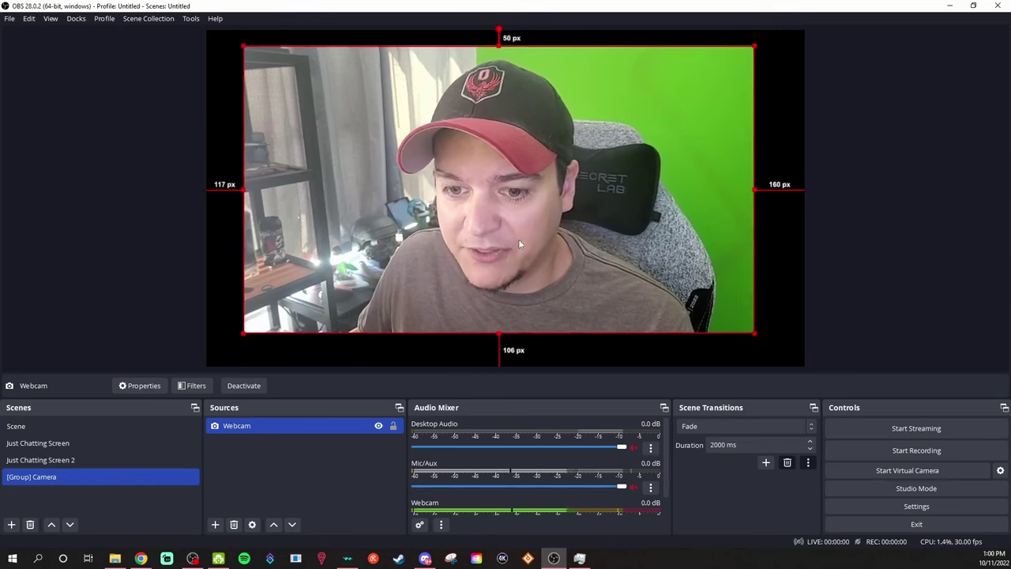
left_click(215, 524)
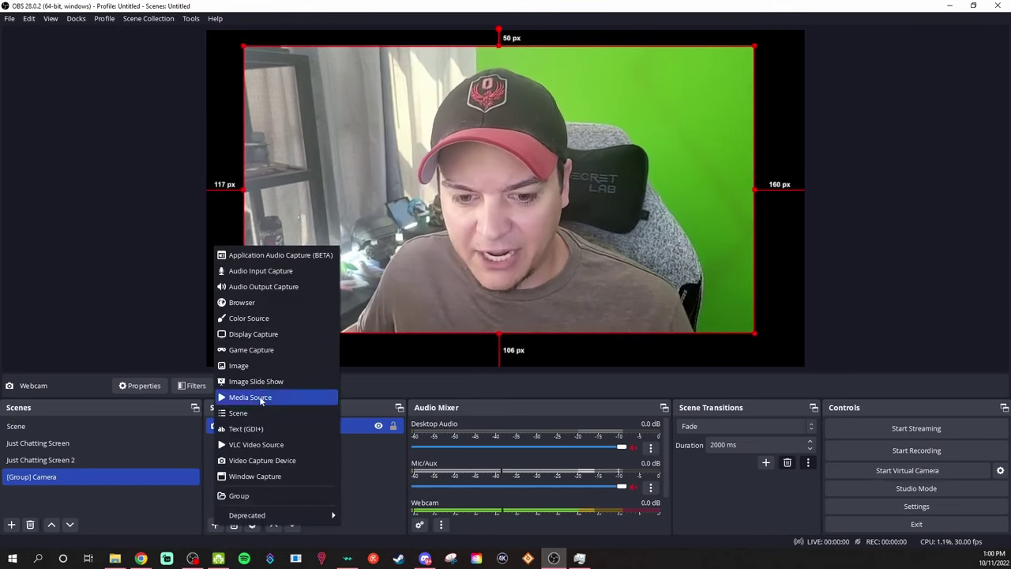
Add the existing Camera Frame media source and nudge it right and down
left_click(250, 397)
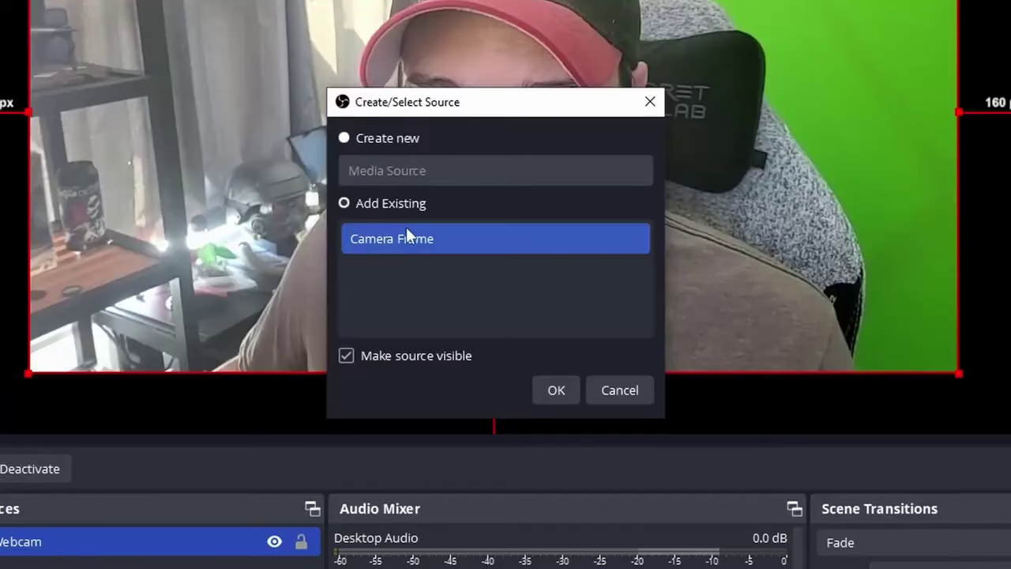
left_click(555, 394)
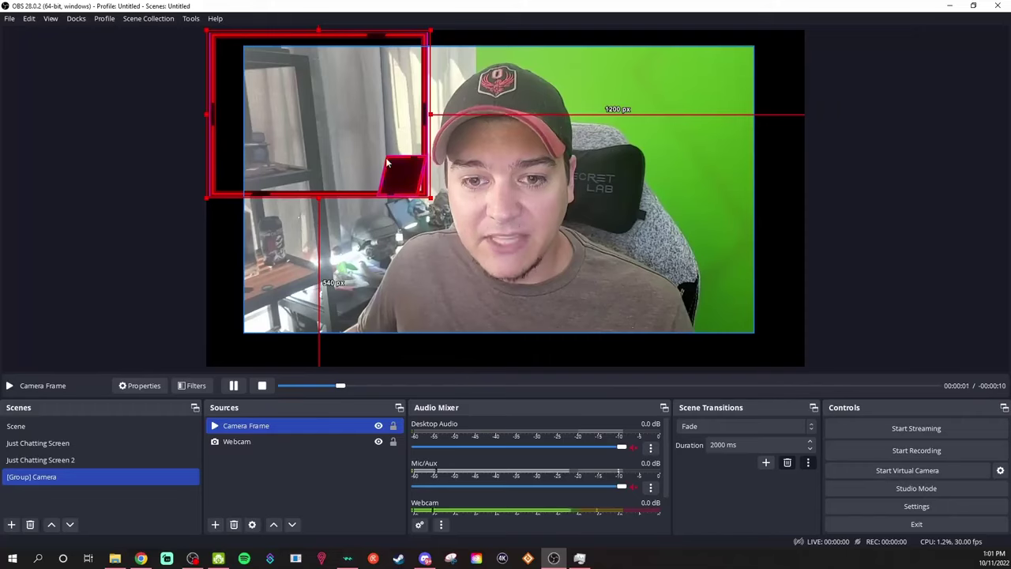
left_click_drag(365, 148, 392, 154)
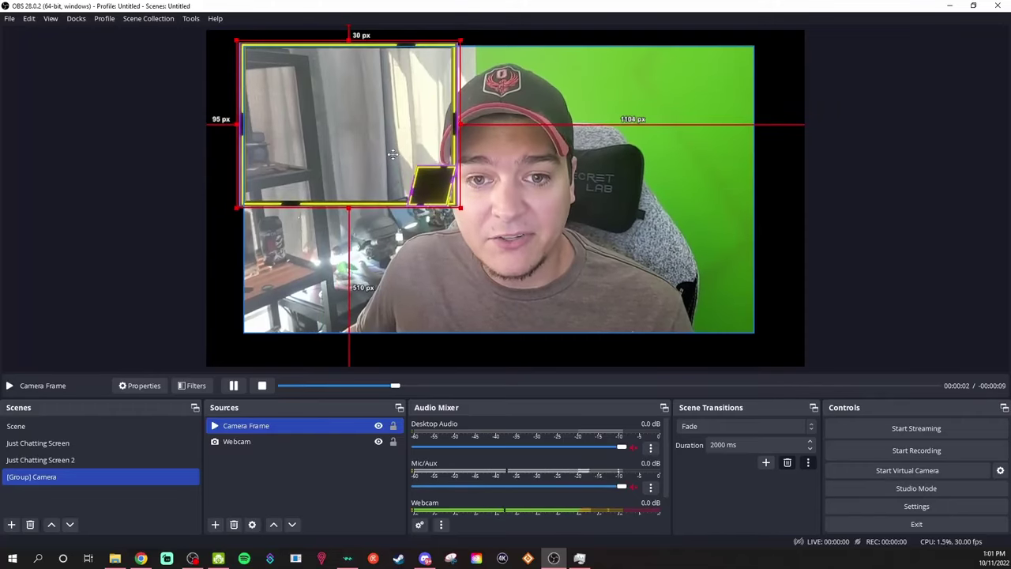
Crop the webcam's left and right sides so it fits inside the frame
left_click(253, 221)
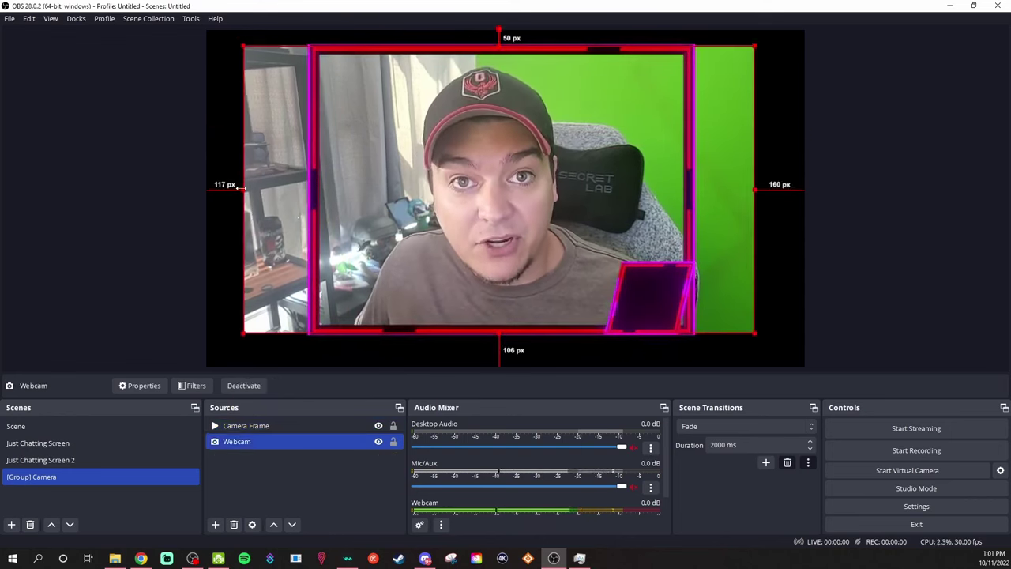
left_click_drag(244, 187, 309, 187)
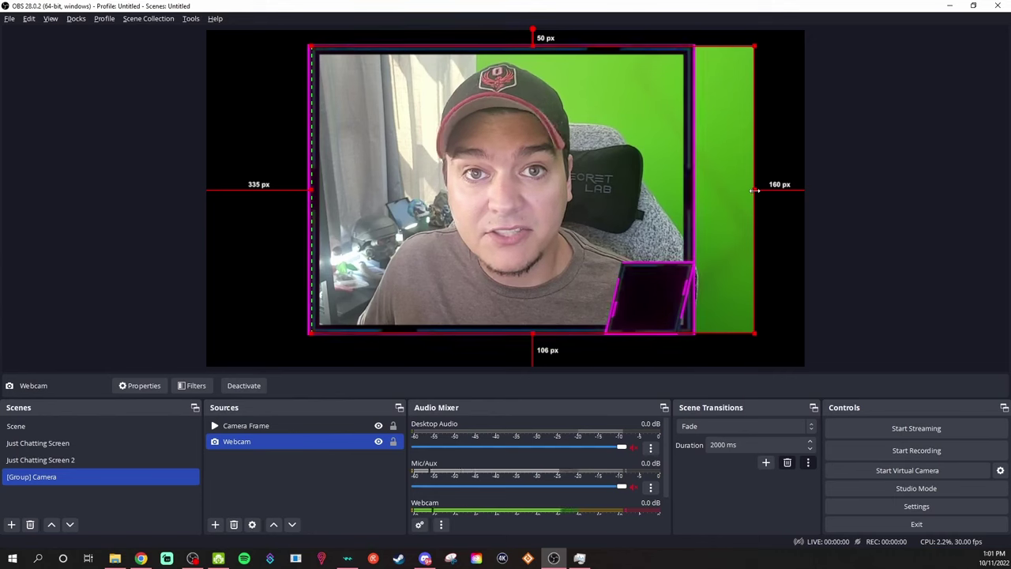
left_click_drag(755, 187, 688, 187)
left_click(778, 260)
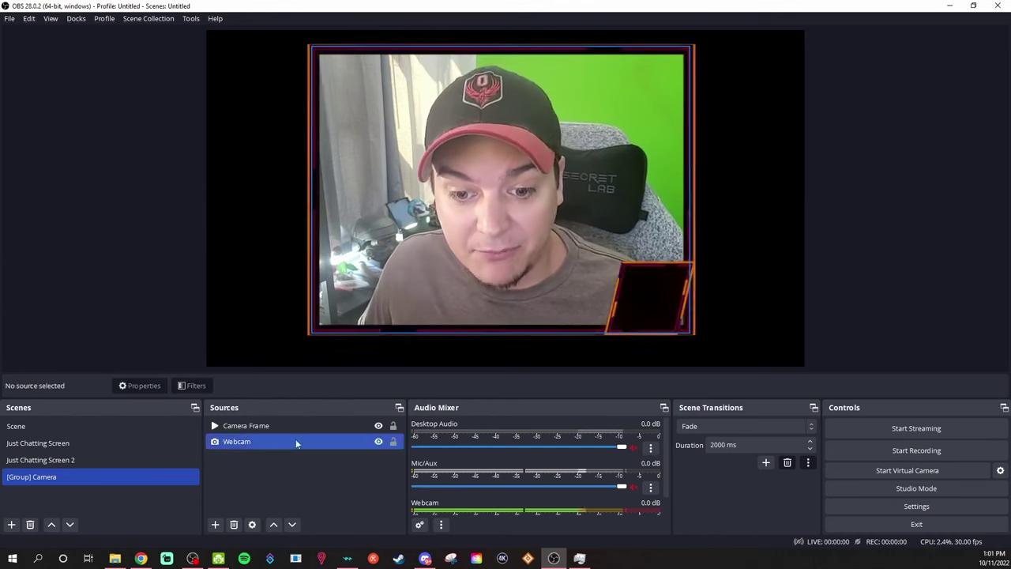
Add the existing Logo image source to the [Group] Camera scene
left_click(215, 526)
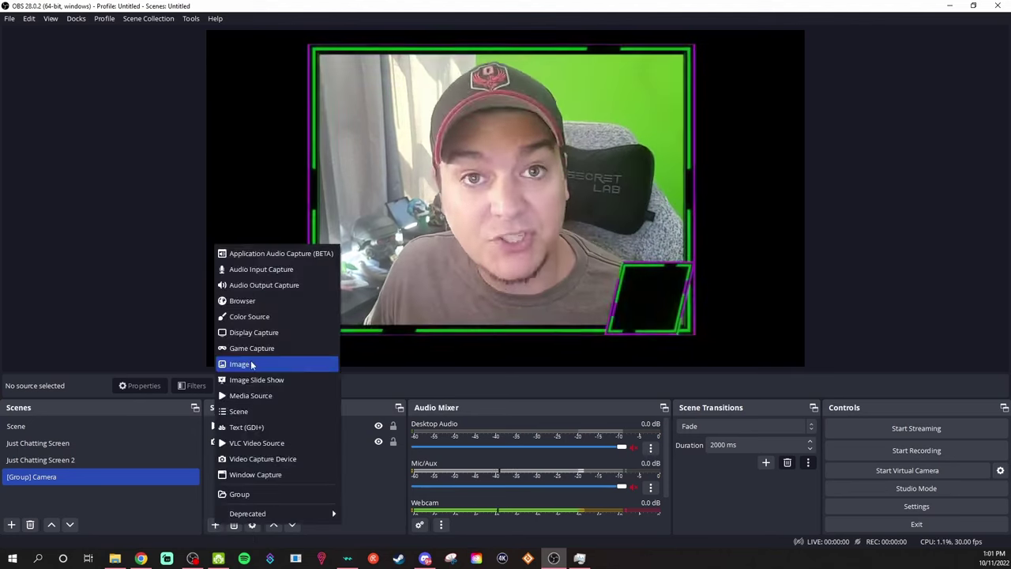
left_click(251, 363)
left_click(436, 276)
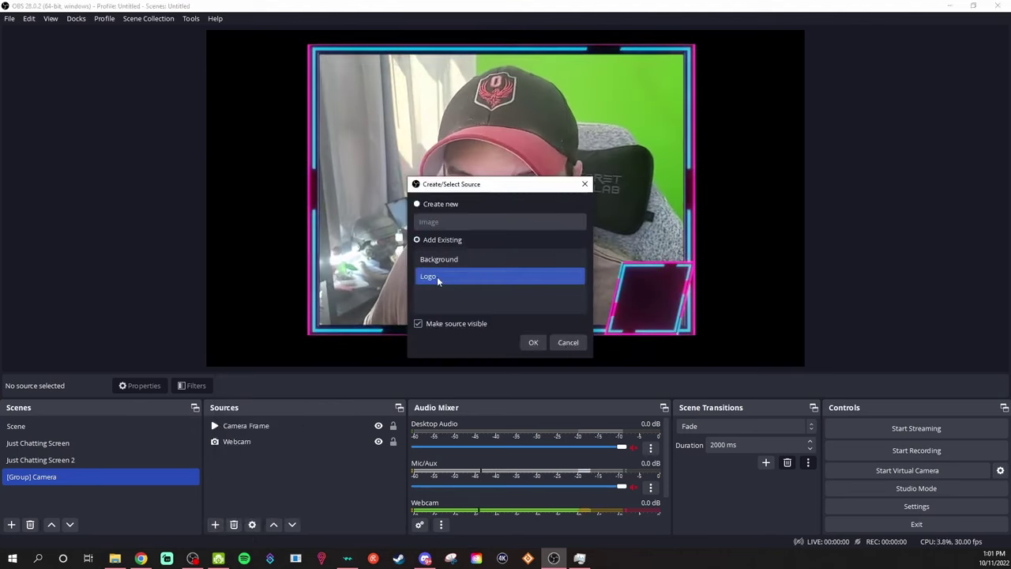
left_click(533, 341)
Scale the logo down and place it in the frame's bottom-right corner
left_click_drag(206, 30, 664, 265)
left_click_drag(731, 314, 651, 296)
left_click(788, 260)
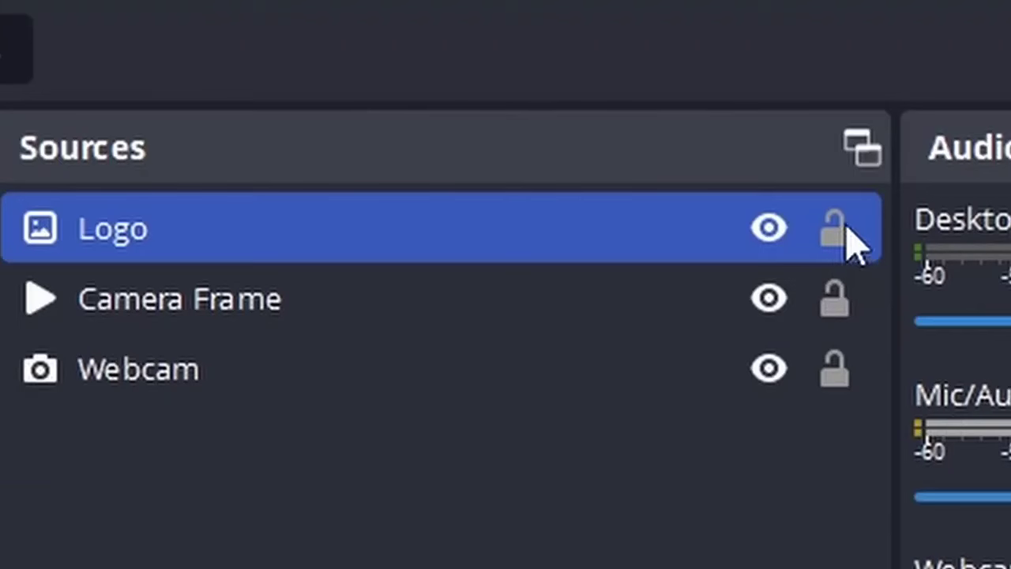
Lock the Logo, Camera Frame and Webcam sources, then clear the selection
left_click(834, 229)
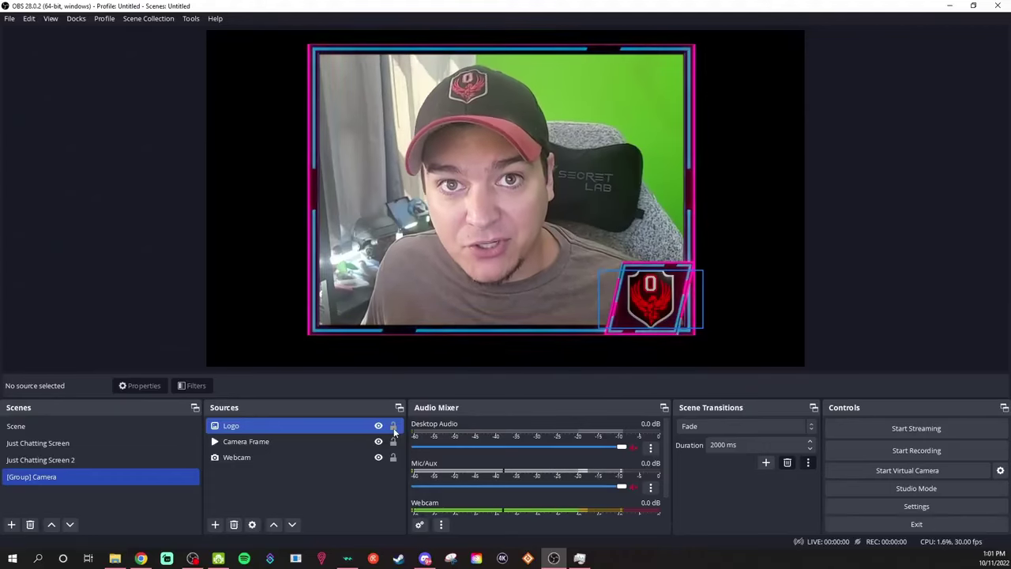
left_click(835, 315)
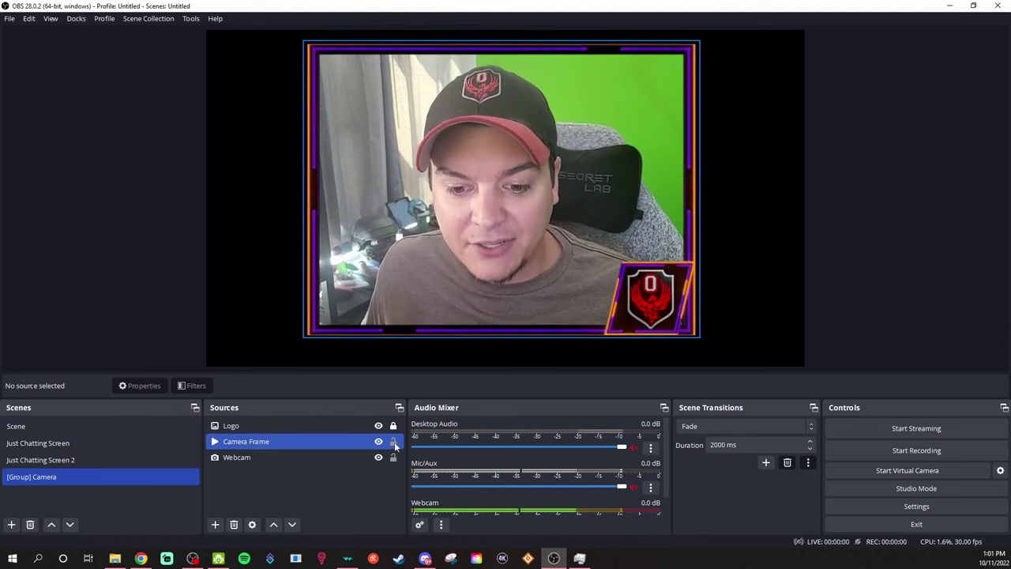
left_click(394, 457)
left_click(368, 426)
left_click(483, 265)
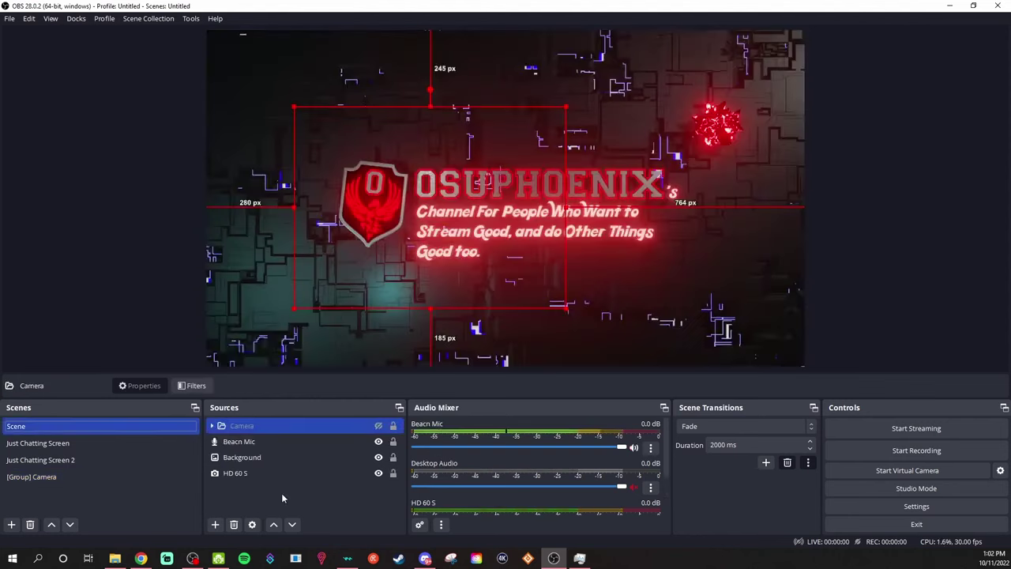
Add the existing [Group] Camera scene as a Scene source in the main Scene
left_click(214, 525)
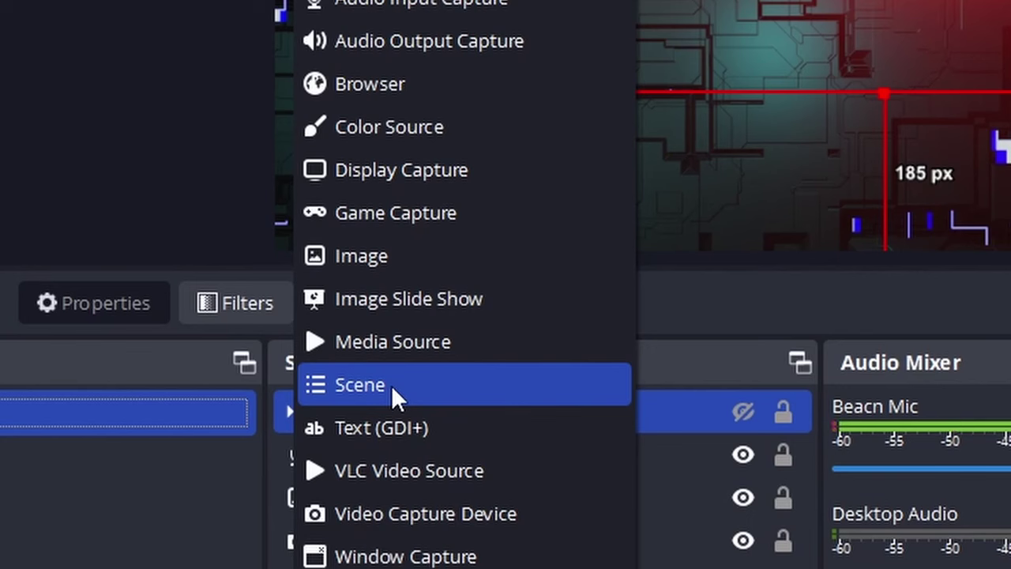
left_click(391, 384)
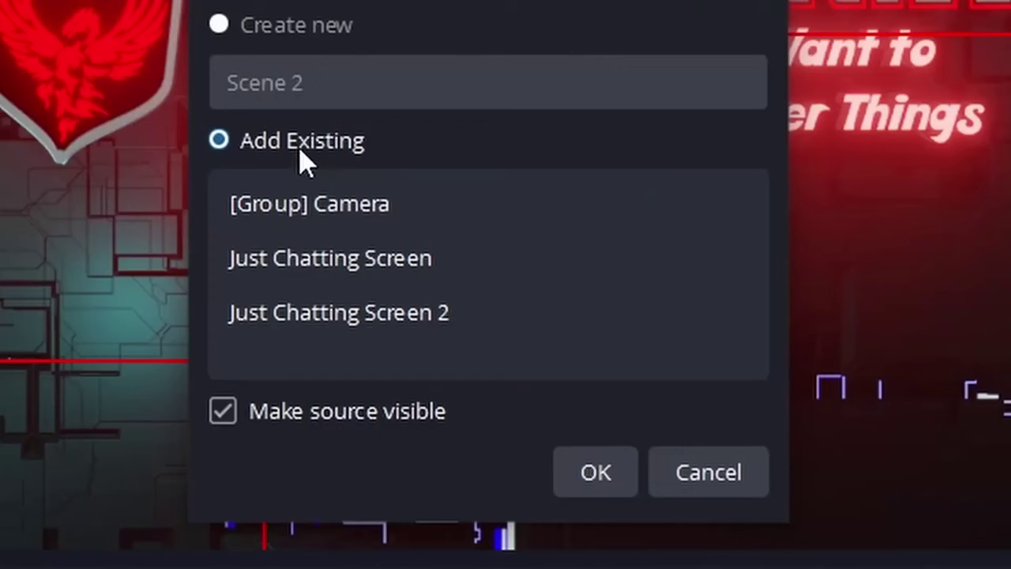
left_click(288, 206)
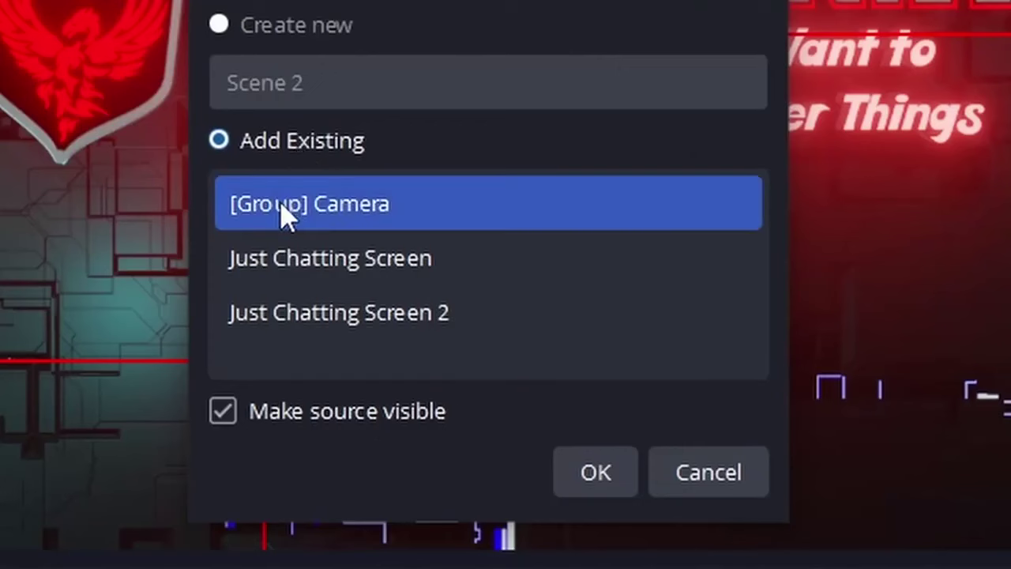
left_click(594, 484)
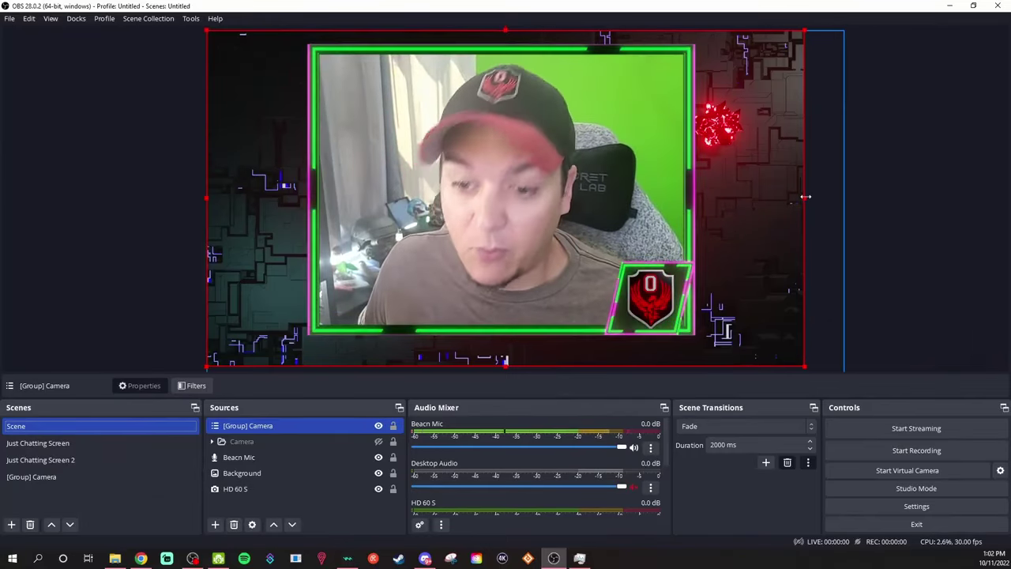
Crop the [Group] Camera source's right and top edges to the frame
left_click_drag(804, 197, 702, 197)
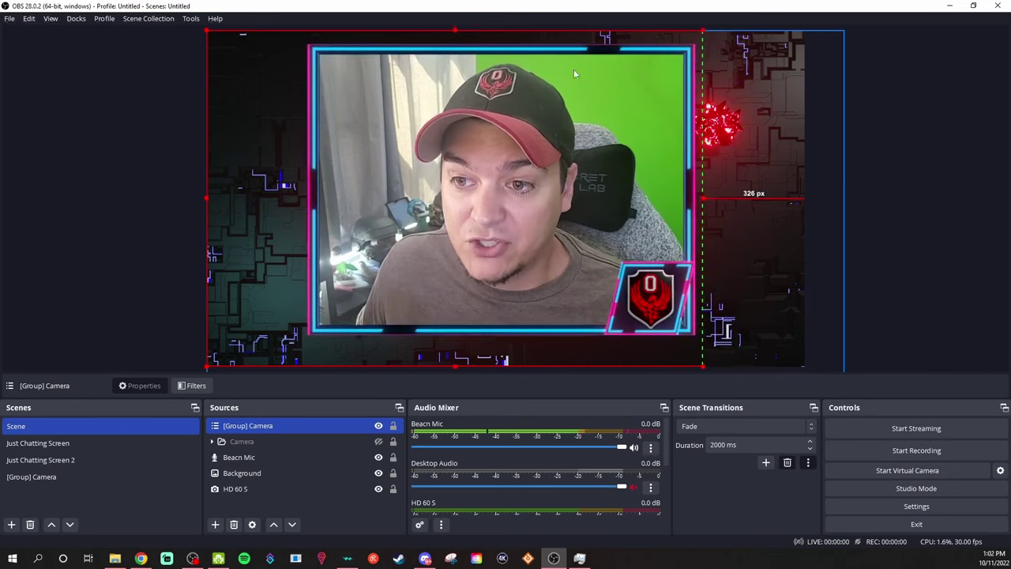
left_click_drag(452, 30, 455, 41)
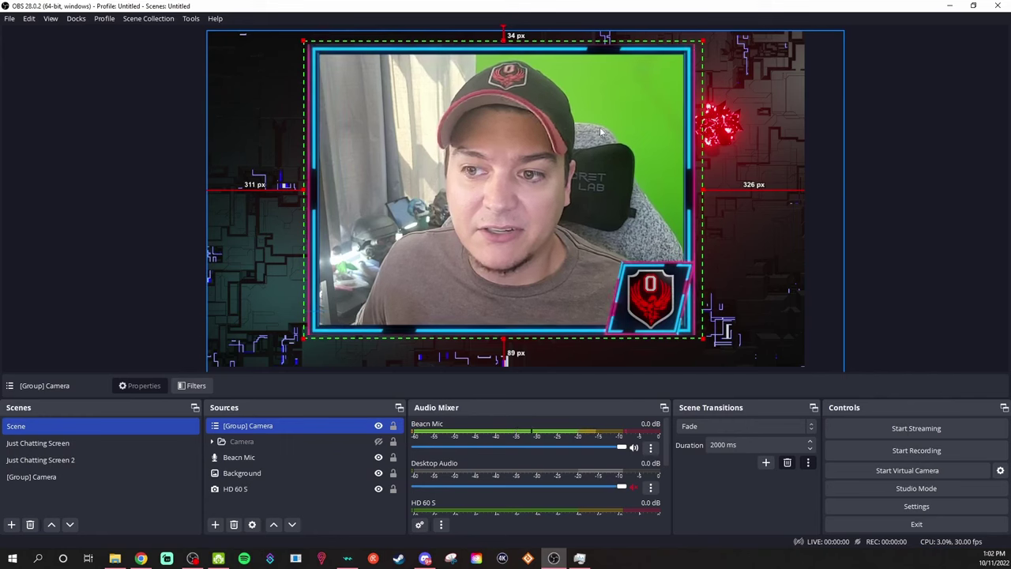
left_click(531, 169)
left_click(442, 150)
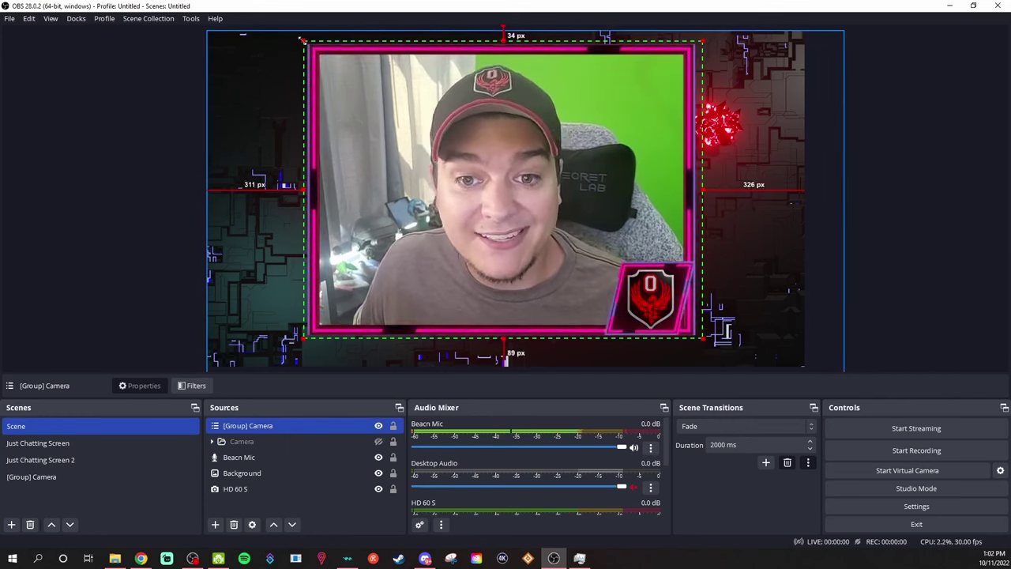
Scale the [Group] Camera source down and place it in the lower right
left_click_drag(302, 40, 379, 99)
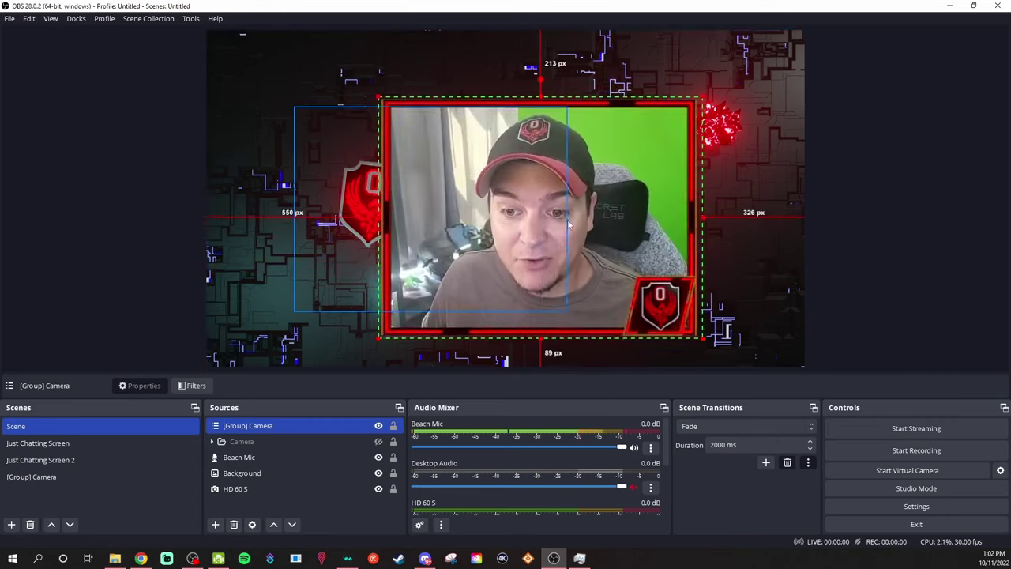
left_click_drag(567, 225, 483, 208)
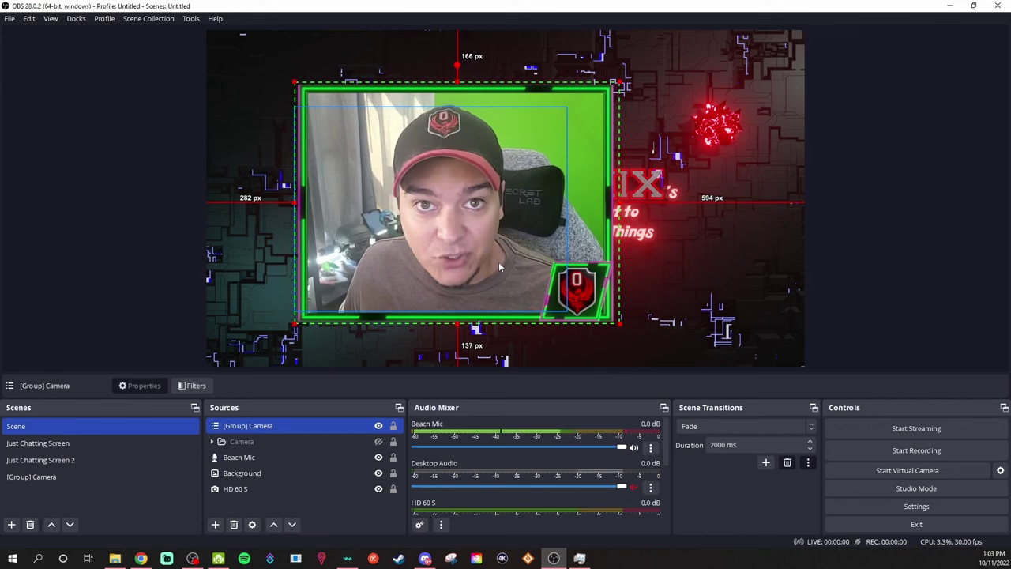
left_click_drag(295, 322, 407, 259)
left_click_drag(524, 219, 669, 285)
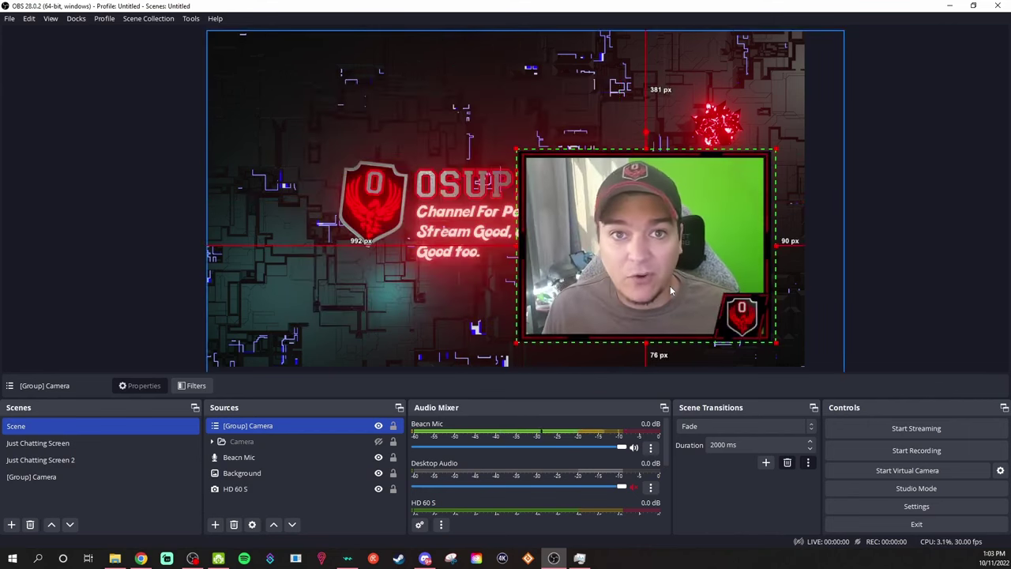